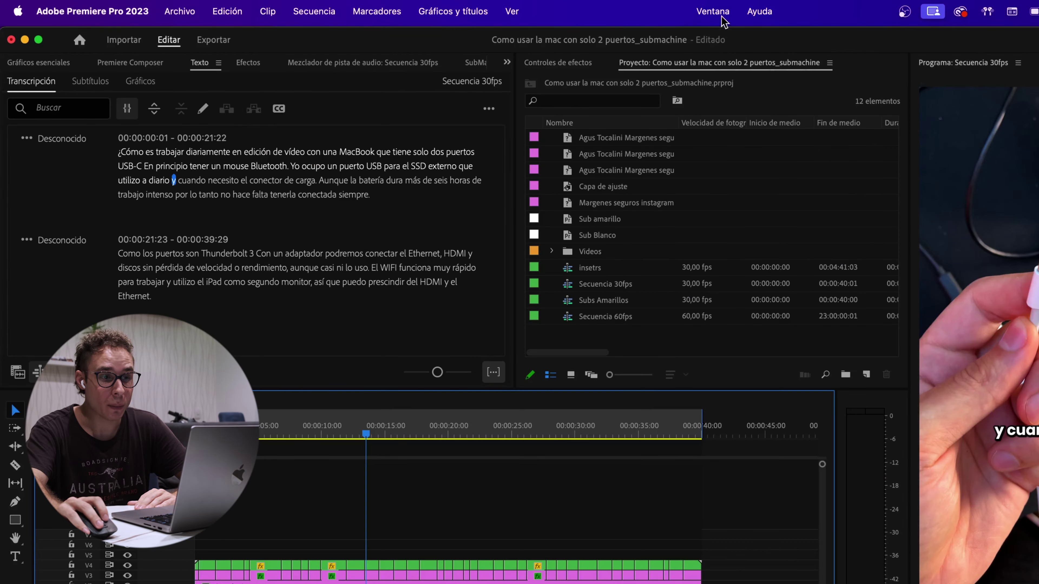
# Step: Open the SubMachine 23.05.11 extension
pyautogui.click(722, 17)
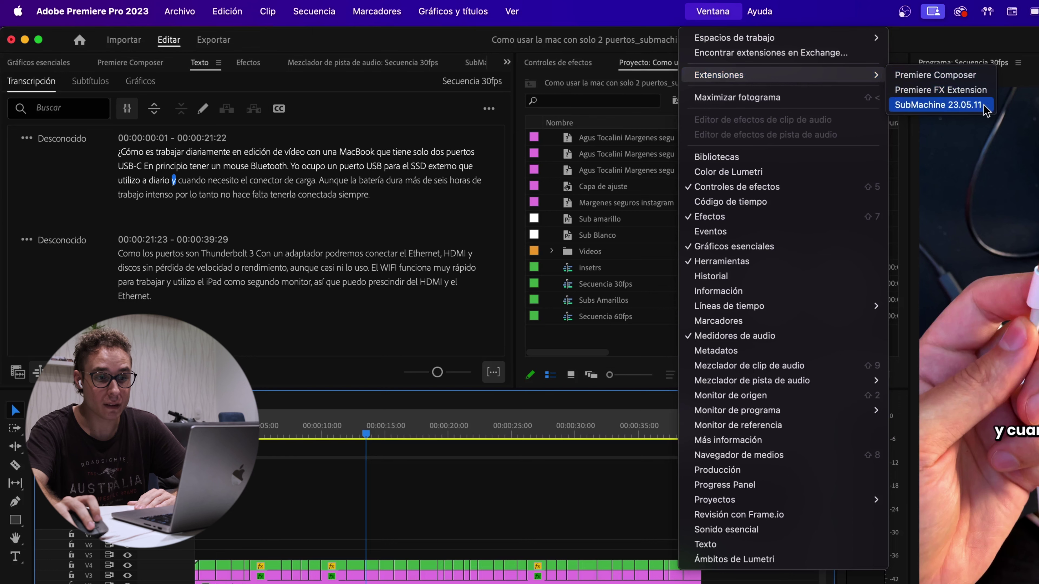
pyautogui.click(938, 105)
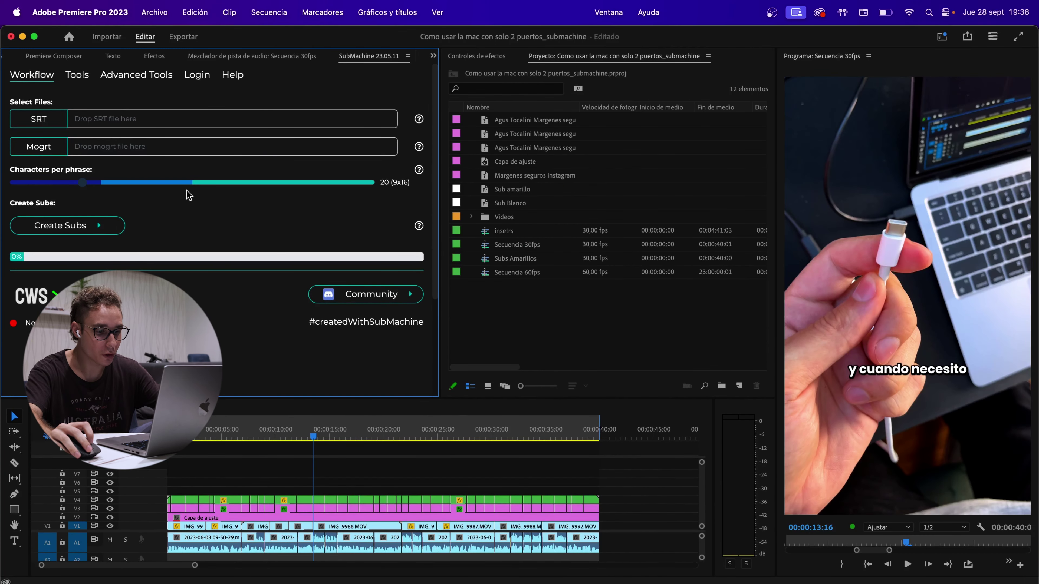
# Step: Bring back the transcript and delete all existing subtitle clips on video tracks V3 and V4 of Secuencia 30fps
pyautogui.click(113, 56)
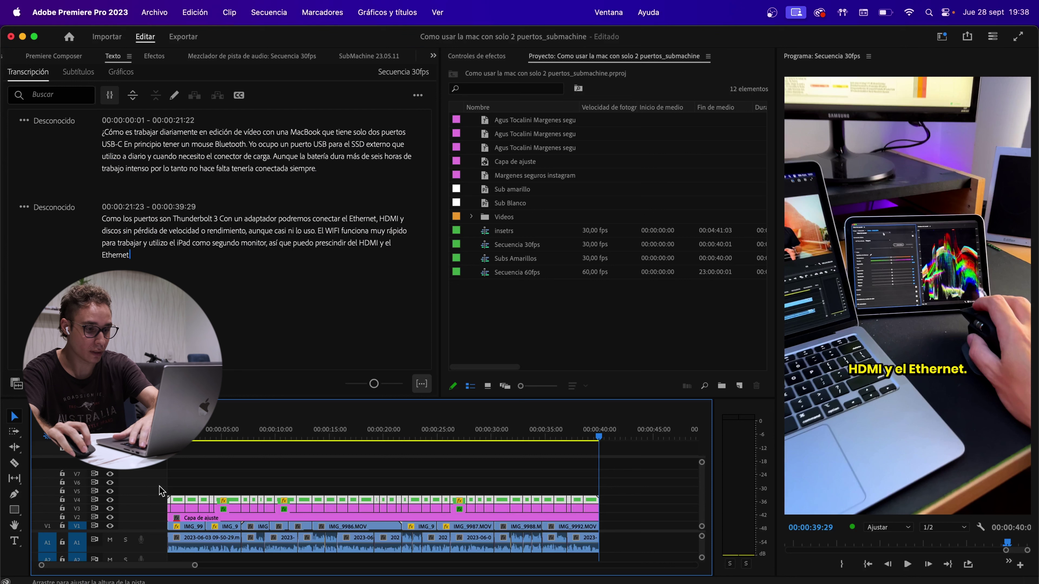
pyautogui.click(223, 508)
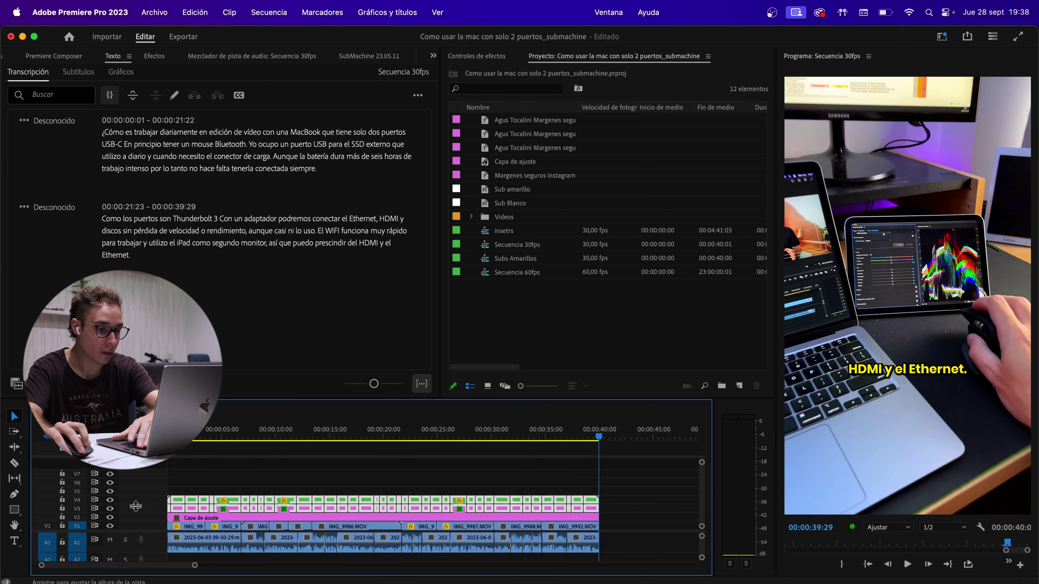
pyautogui.press('Delete')
# Step: Create captions from the transcript in Subtítulo format with style Ninguno and a maximum length of 7 characters
pyautogui.click(119, 136)
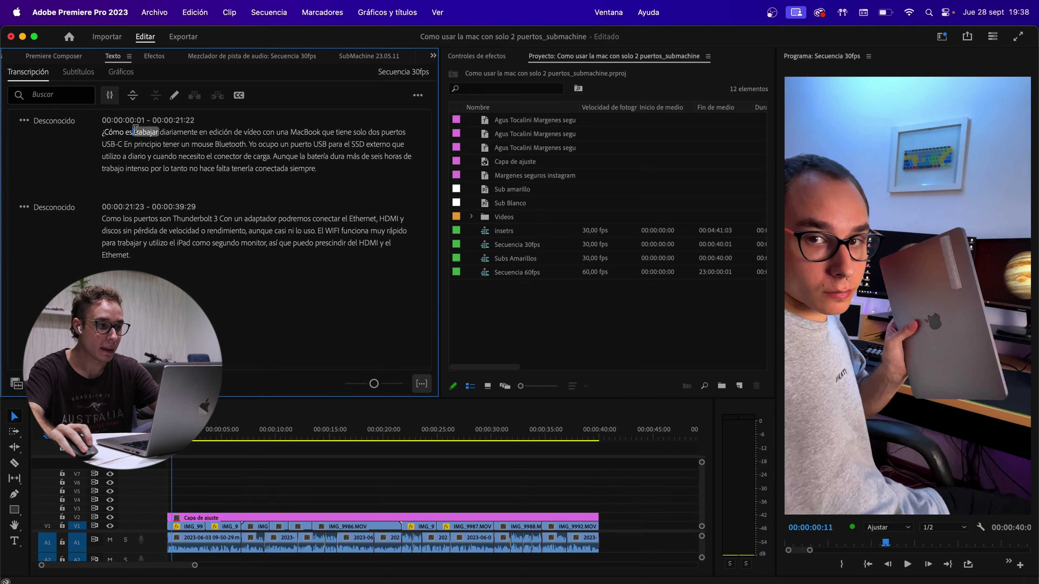
pyautogui.click(207, 129)
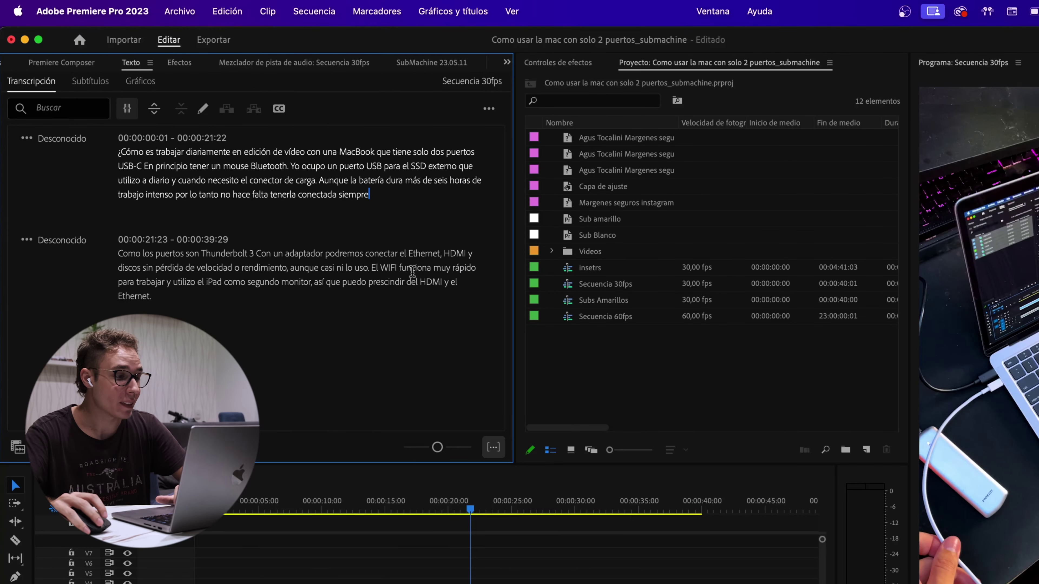
pyautogui.click(279, 109)
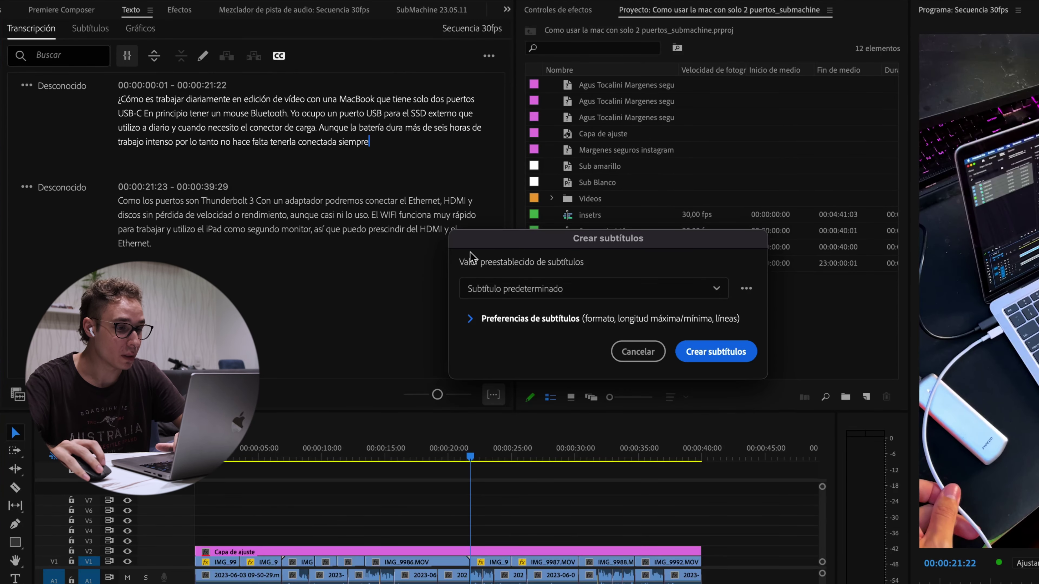
pyautogui.click(530, 408)
pyautogui.click(535, 288)
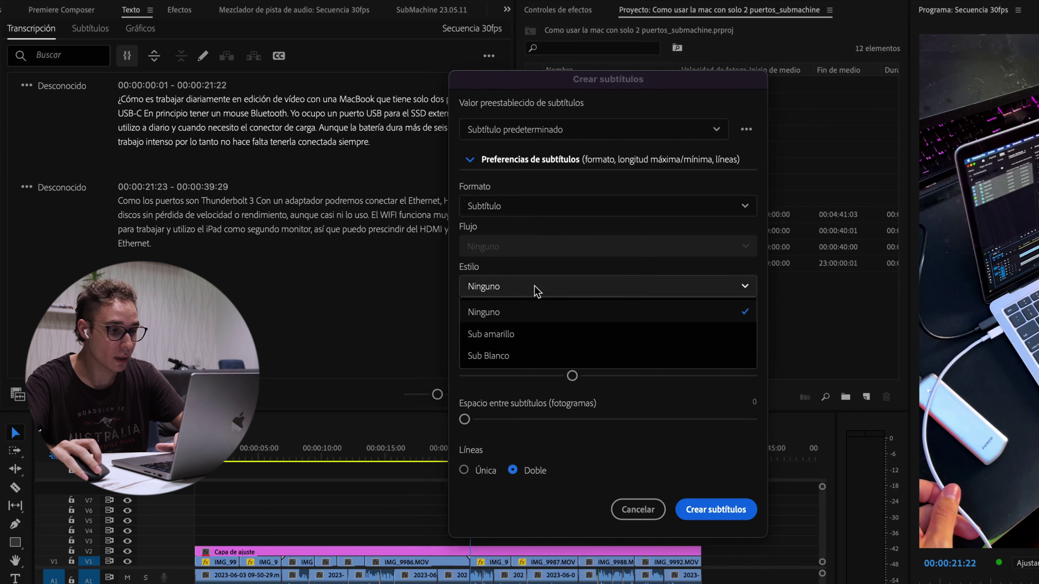
pyautogui.click(540, 285)
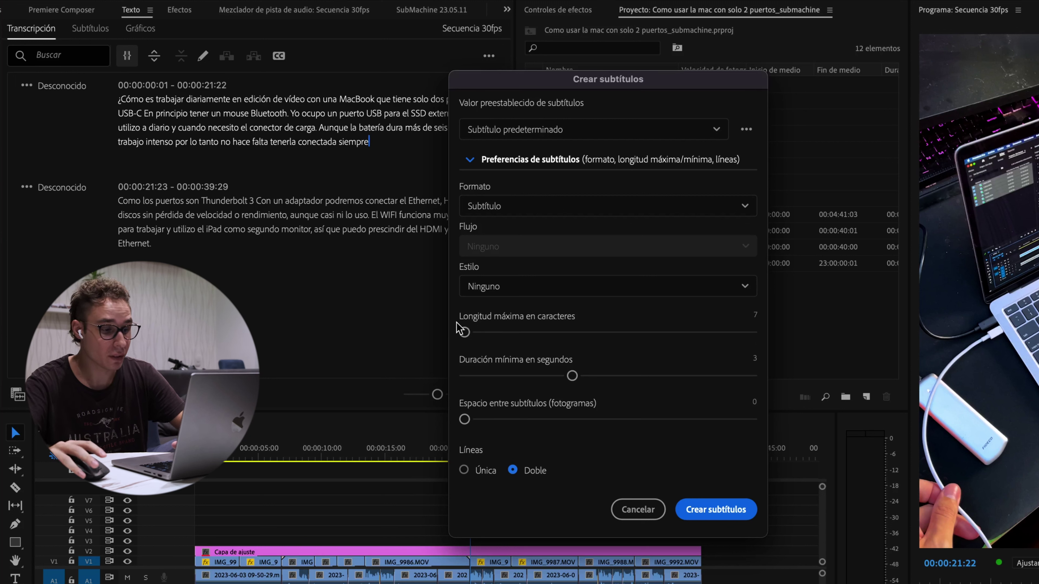
pyautogui.click(746, 519)
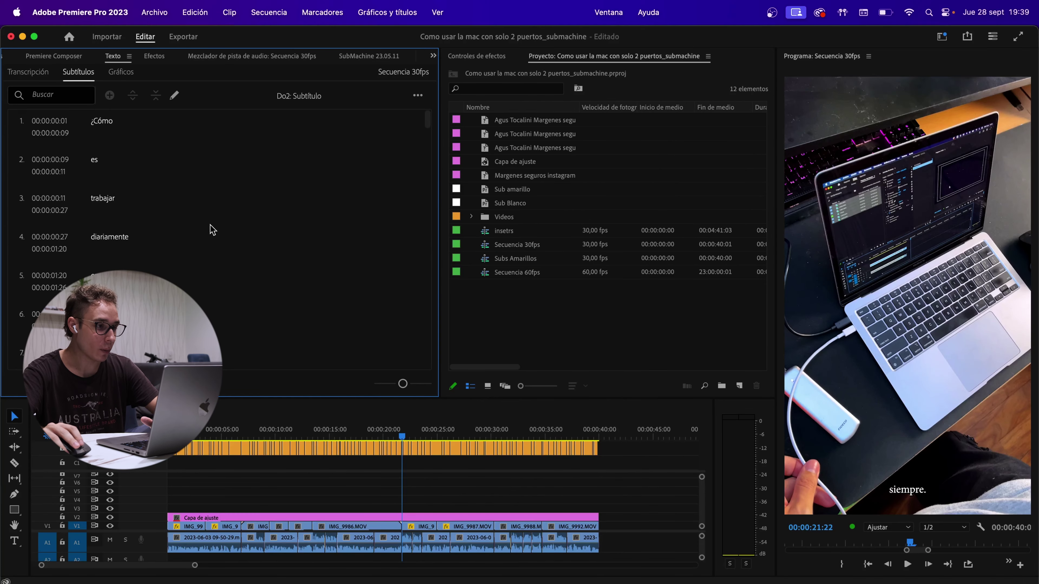
# Step: Look through the generated captions and export them to the SubMachine Mogrts folder as Secuencia 30fps.srt
pyautogui.scroll(-20, 212, 229)
pyautogui.moveTo(627, 470); pyautogui.dragTo(589, 466)
pyautogui.moveTo(168, 469); pyautogui.dragTo(200, 474)
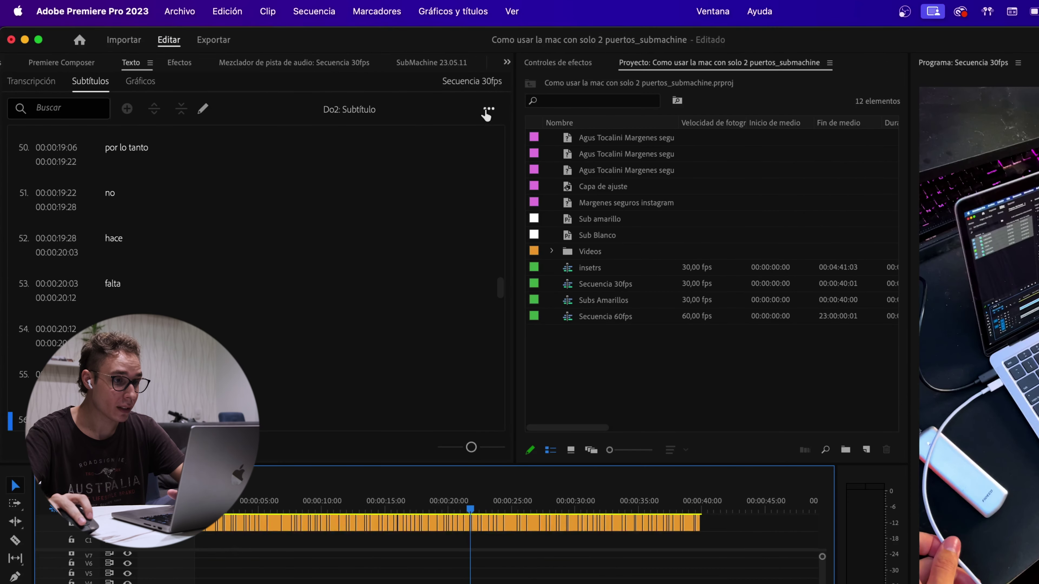
pyautogui.click(488, 111)
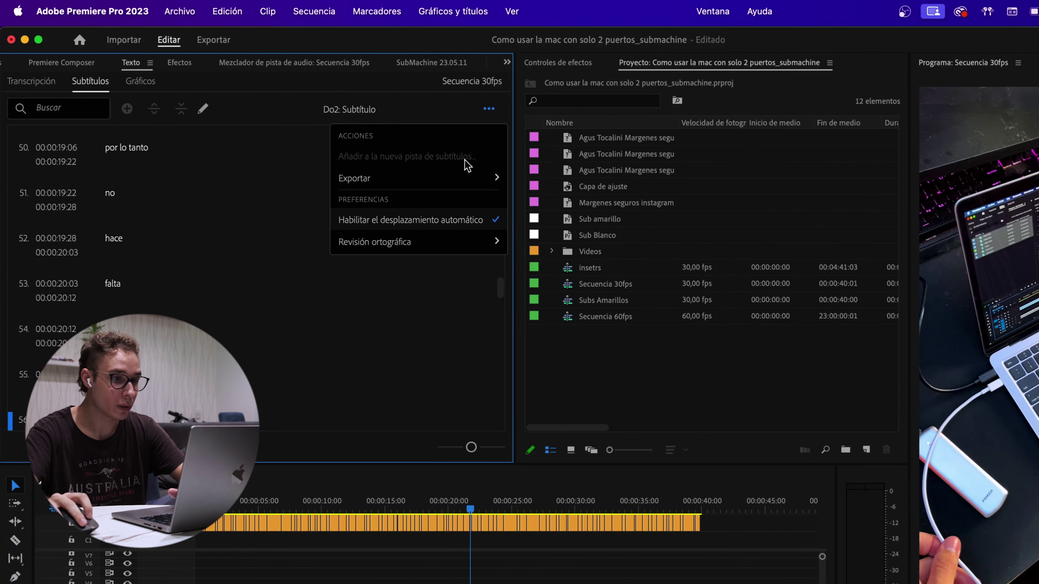
pyautogui.moveTo(461, 177)
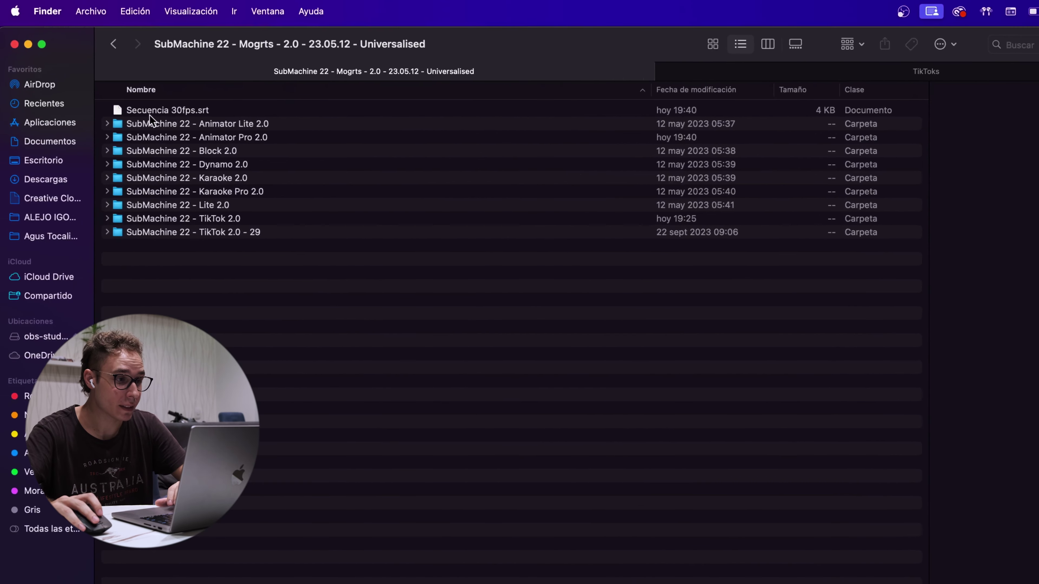
# Step: Load Secuencia 30fps.srt from Finder as SubMachine's SRT file
pyautogui.moveTo(139, 110); pyautogui.dragTo(388, 128)
pyautogui.moveTo(165, 128)
pyautogui.mouseDown()
pyautogui.moveTo(213, 123)
pyautogui.moveTo(169, 137)
pyautogui.mouseUp()
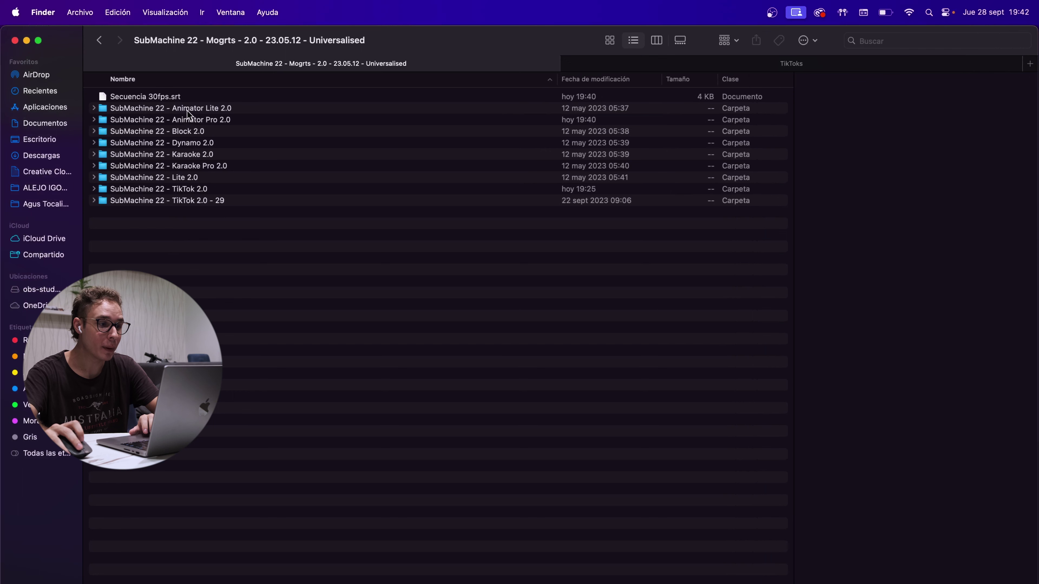
# Step: Look over the SubMachine template folders in Finder and expand SubMachine 22 - Karaoke 2.0
pyautogui.click(187, 110)
pyautogui.click(196, 120)
pyautogui.click(200, 132)
pyautogui.click(202, 143)
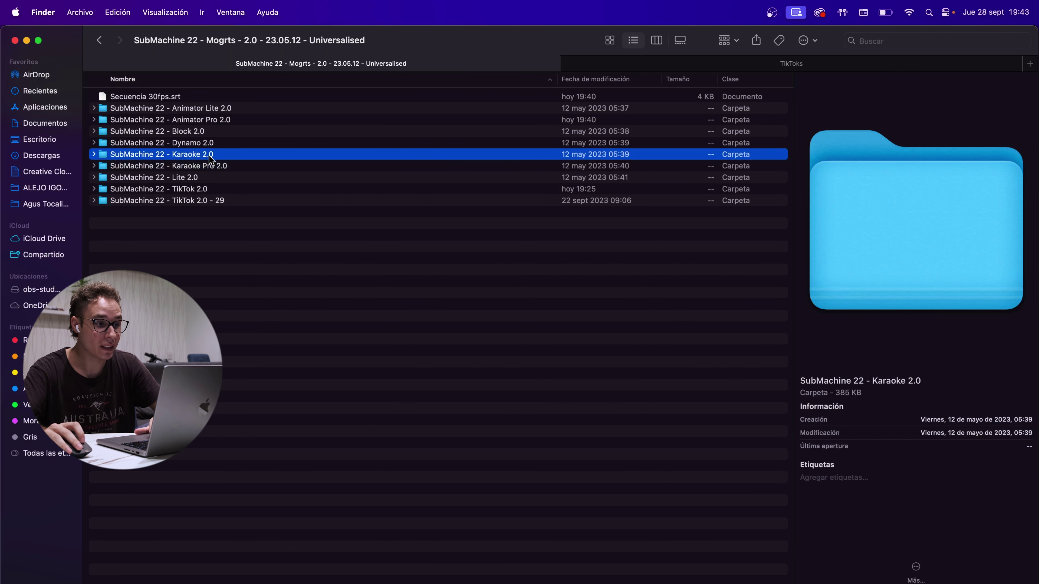
pyautogui.click(94, 154)
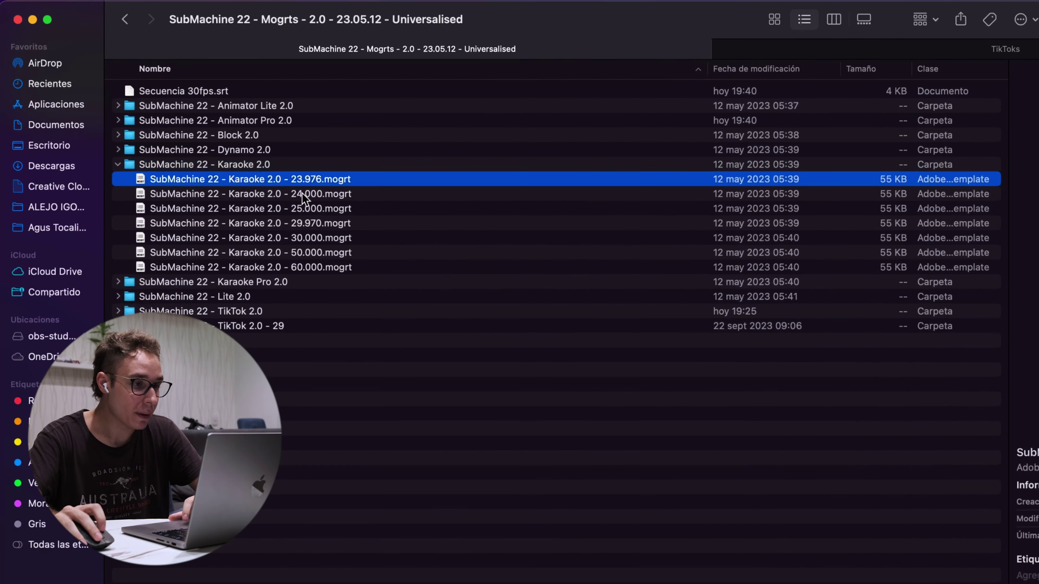
# Step: Choose SubMachine 22 - Karaoke 2.0 - 30.000.mogrt from the frame-rate versions and load it as SubMachine's Mogrt file
pyautogui.click(245, 178)
pyautogui.press('Down')
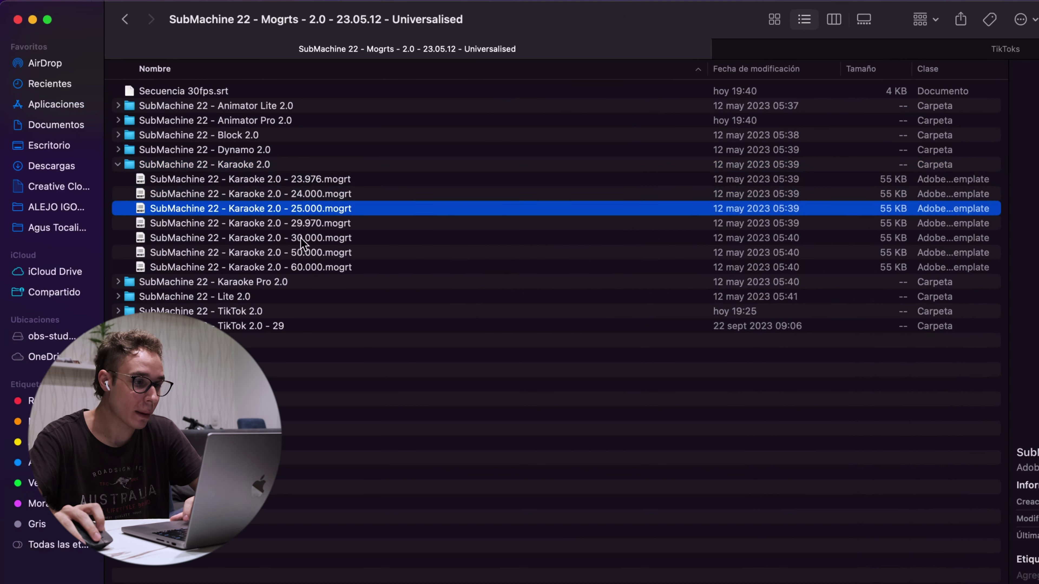
pyautogui.click(299, 238)
pyautogui.press('Down')
pyautogui.press('Down')
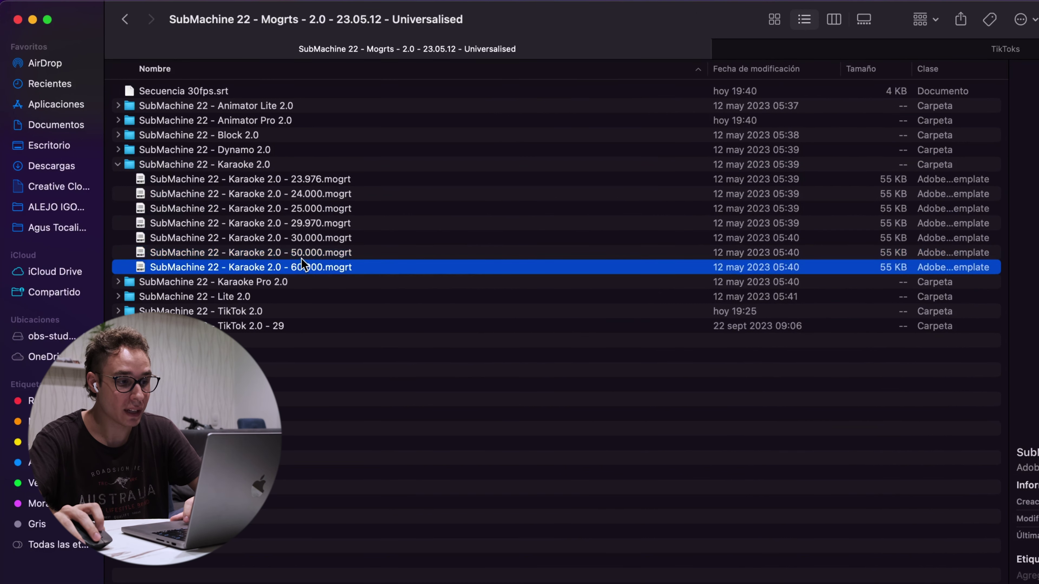
pyautogui.click(303, 257)
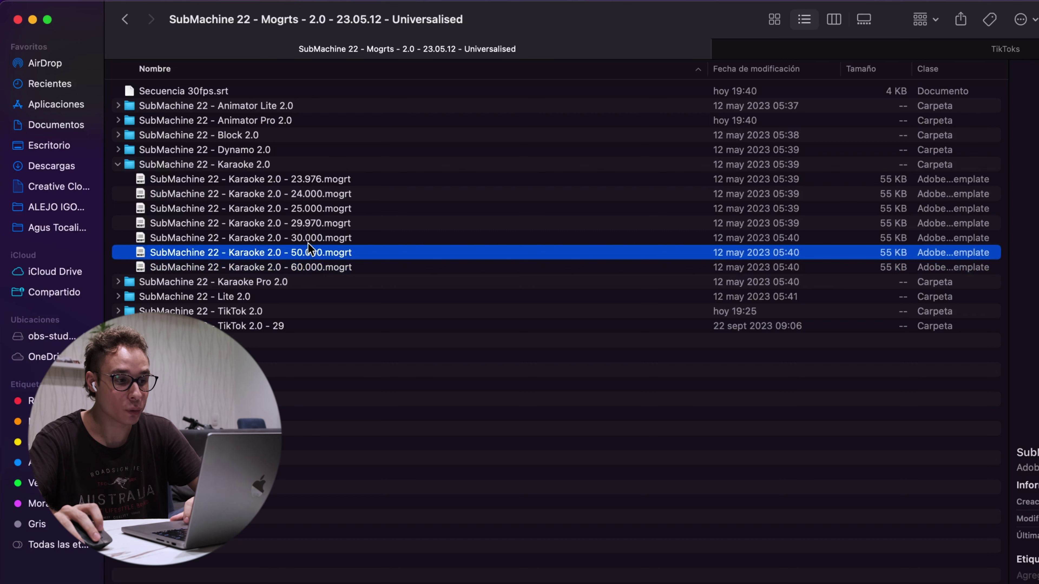
pyautogui.click(308, 243)
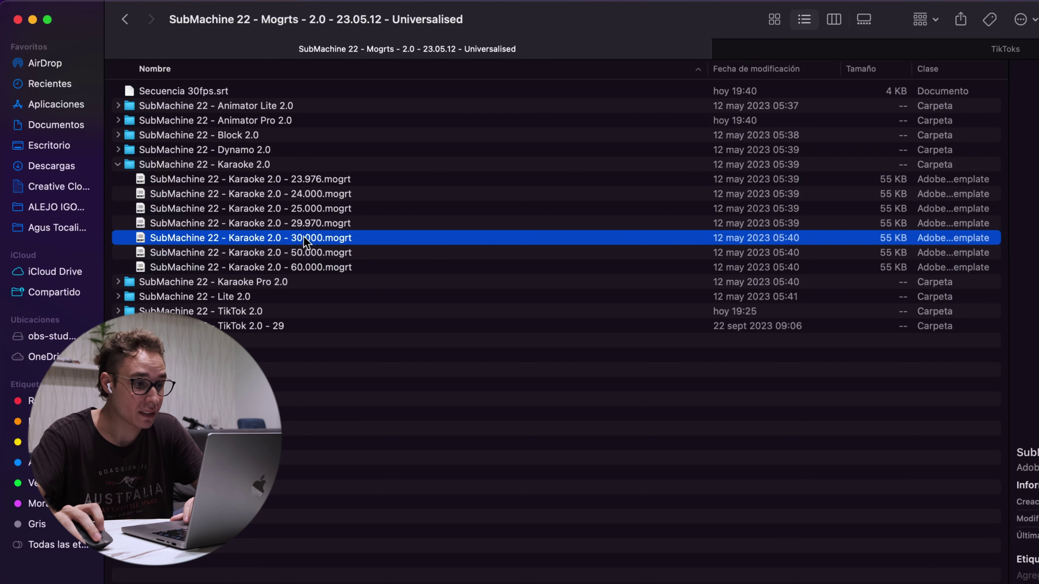
pyautogui.moveTo(303, 237); pyautogui.dragTo(268, 154)
pyautogui.hotkey('ctrl', 'Right')
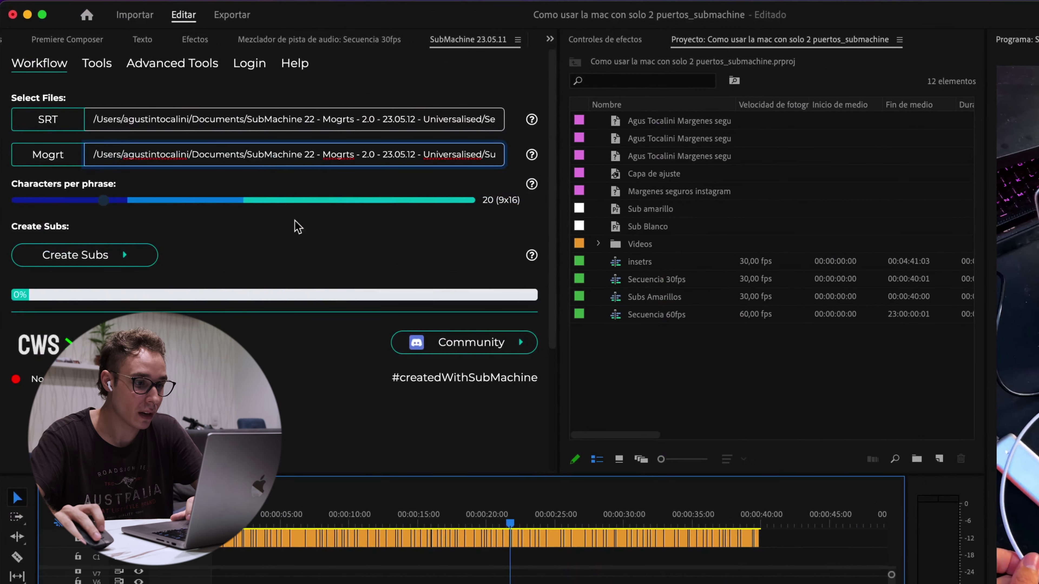
# Step: Set the characters per phrase to 14 (9x16) and generate the SubMachine subtitles on the timeline
pyautogui.click(76, 201)
pyautogui.click(85, 258)
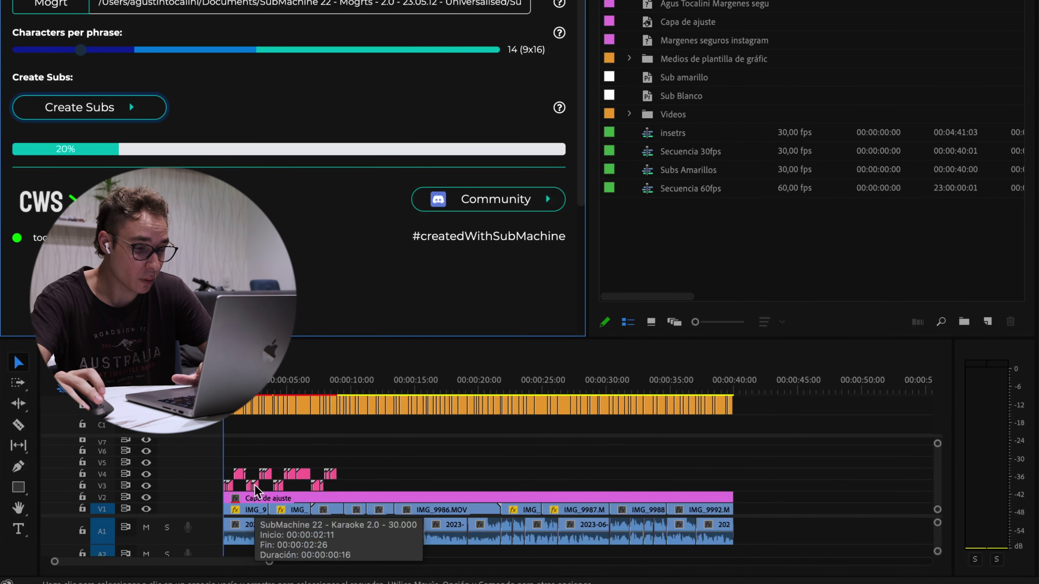
pyautogui.scroll(-1, 353, 430)
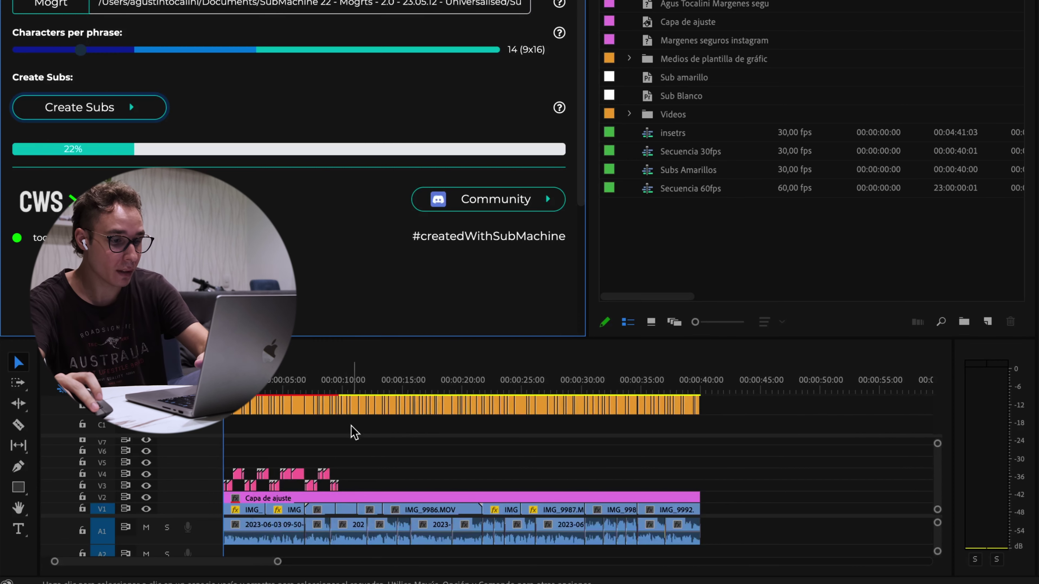
pyautogui.press('\\')
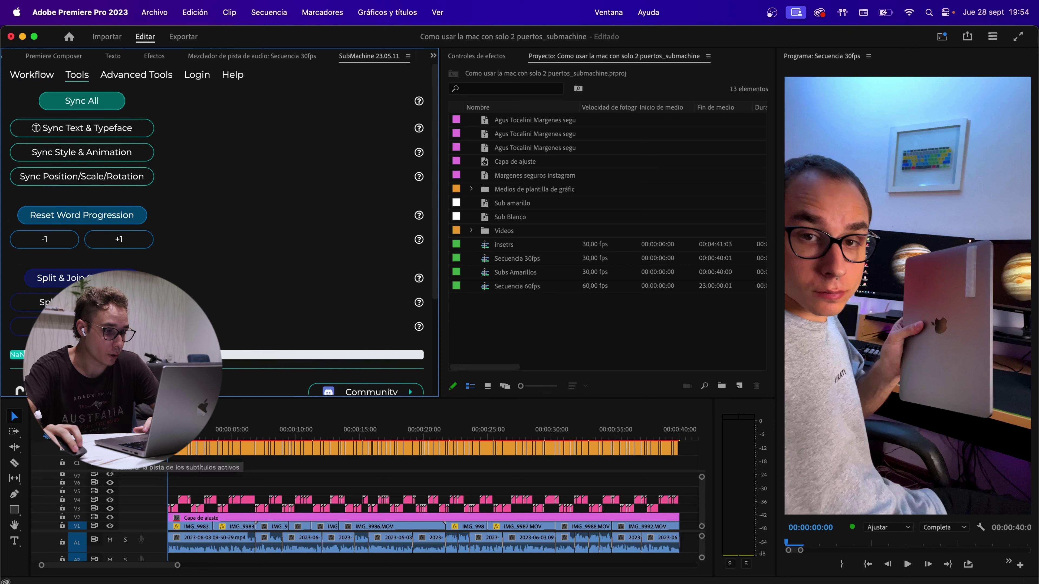
# Step: Hide the caption track and play back the sequence to check the karaoke subtitles
pyautogui.click(136, 472)
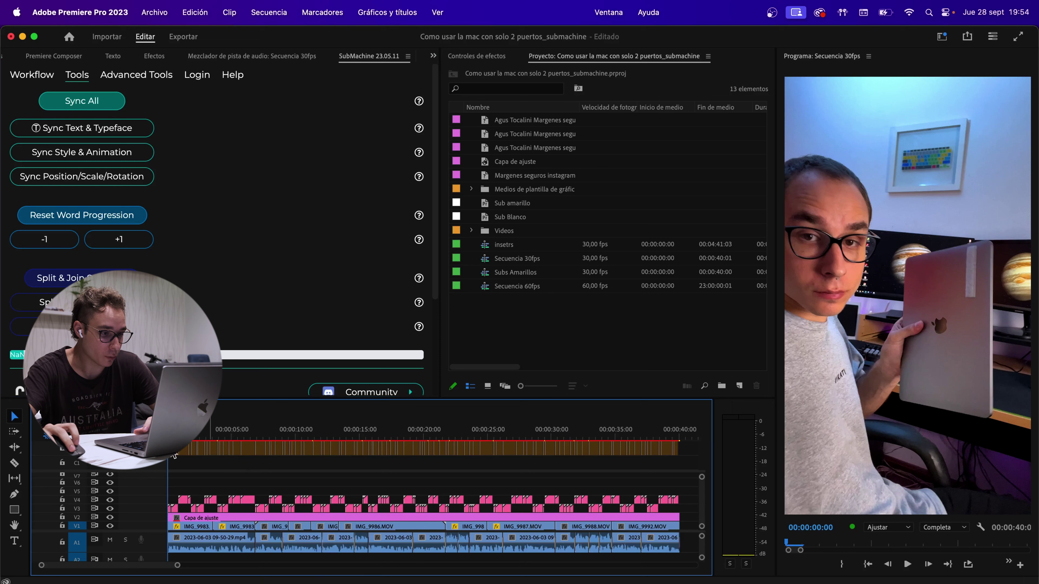
pyautogui.press('=')
pyautogui.press('=')
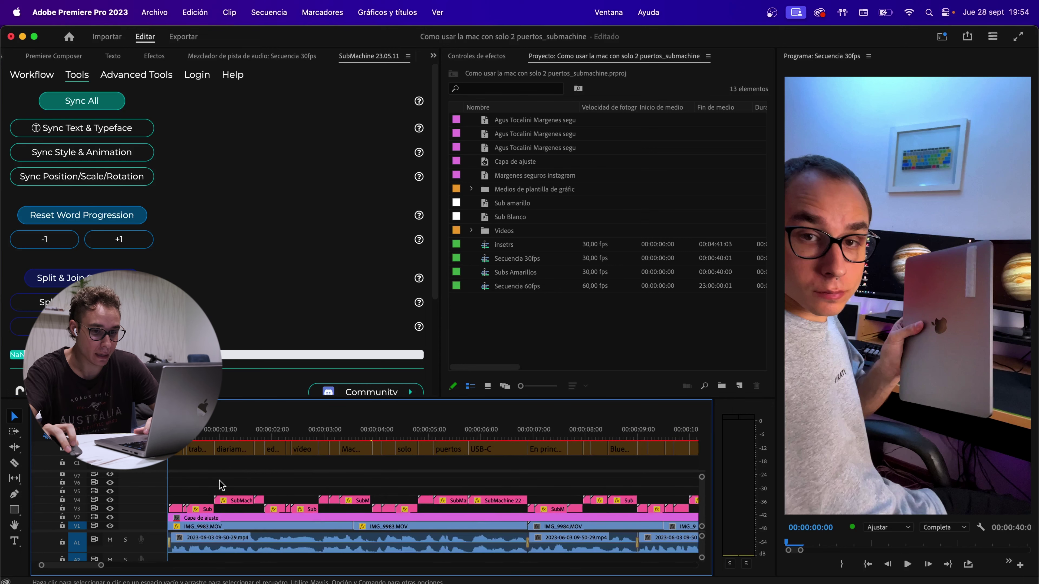
pyautogui.press('space')
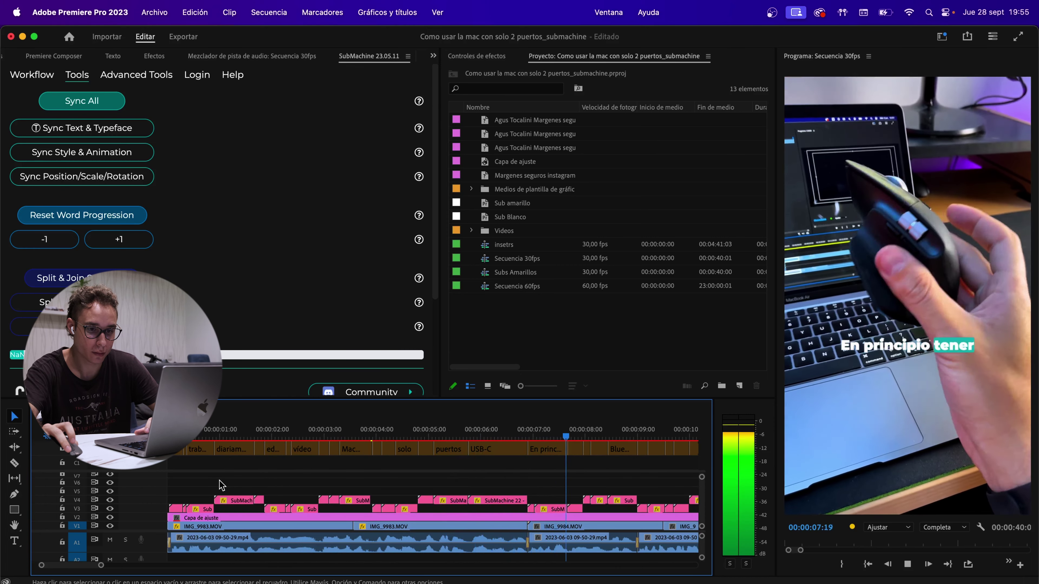
pyautogui.press('-')
pyautogui.press('space')
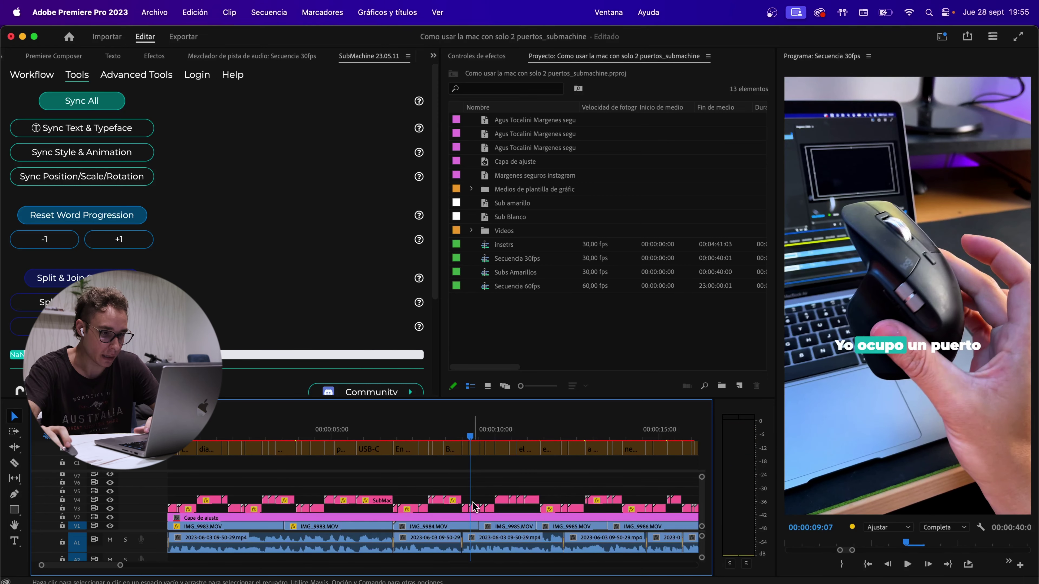
pyautogui.press('-')
pyautogui.press('space')
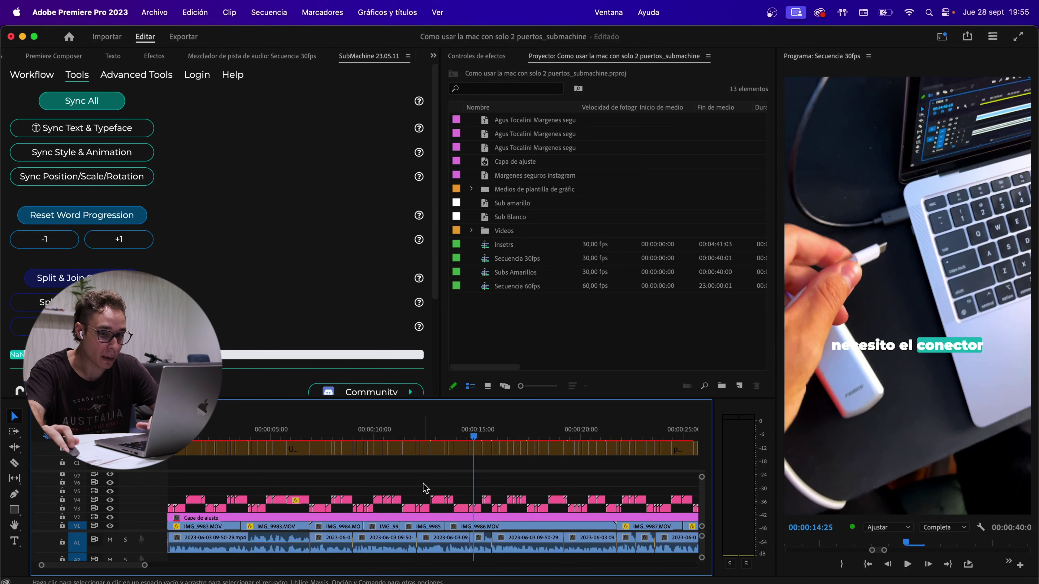
pyautogui.press('-')
pyautogui.press('space')
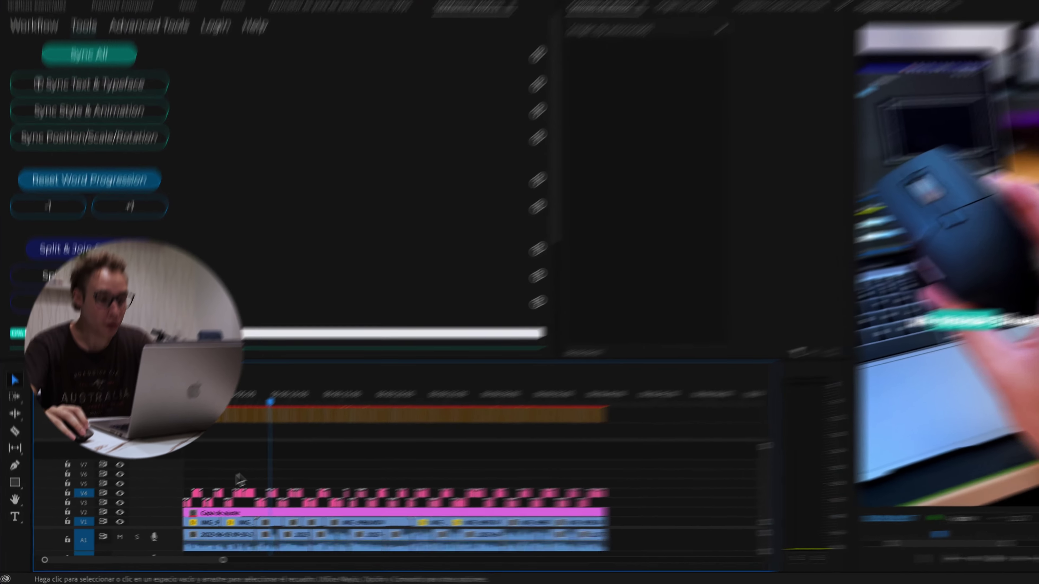
# Step: Select the SubMachine subtitle clip for the word "mouse" on V4 and show its editable properties in Essential Graphics
pyautogui.press('=')
pyautogui.press('=')
pyautogui.press('=')
pyautogui.click(483, 489)
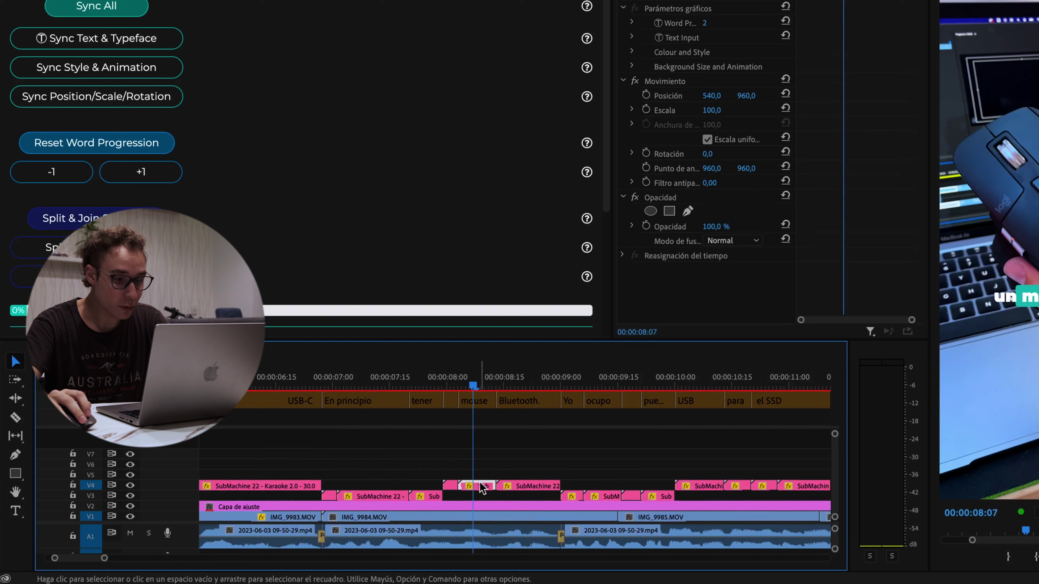
pyautogui.press('=')
pyautogui.press('=')
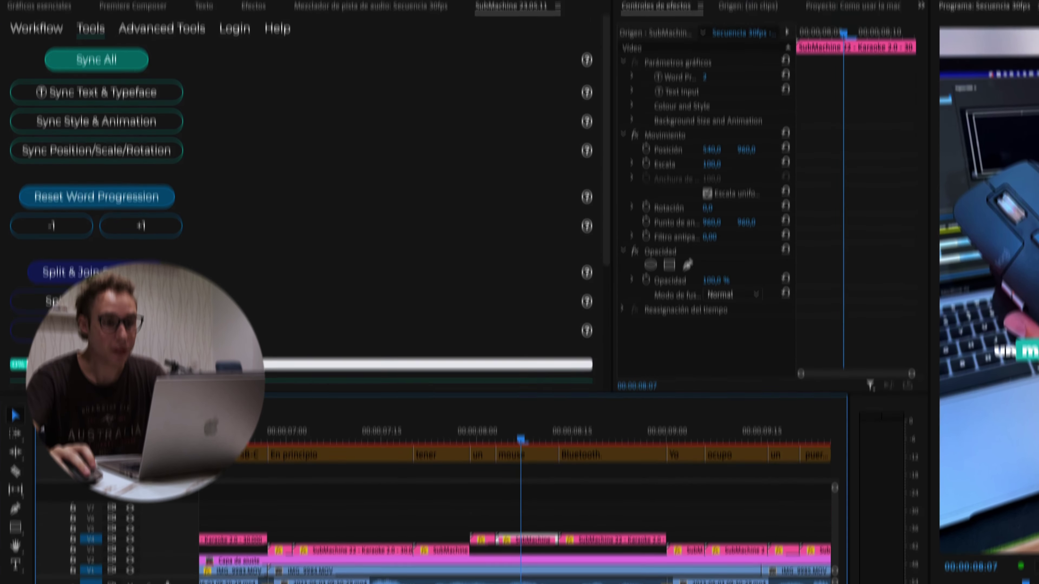
pyautogui.click(736, 15)
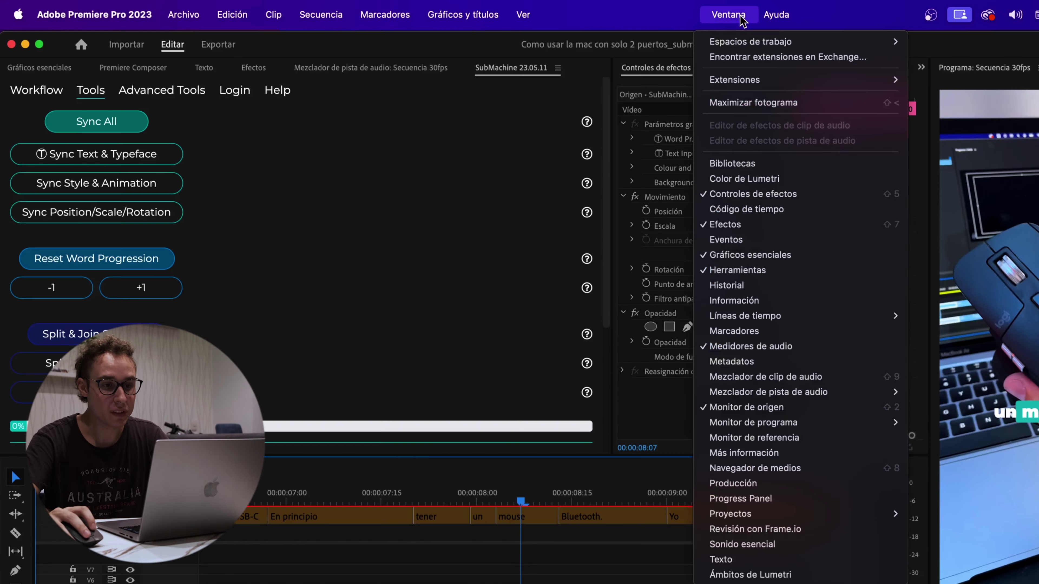
pyautogui.click(772, 256)
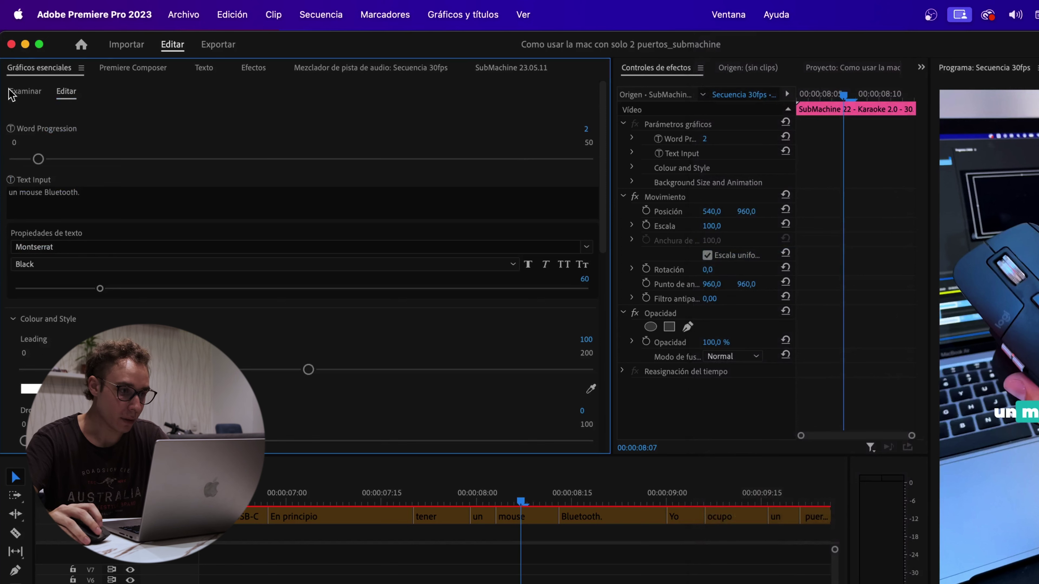
pyautogui.moveTo(607, 169); pyautogui.dragTo(607, 167)
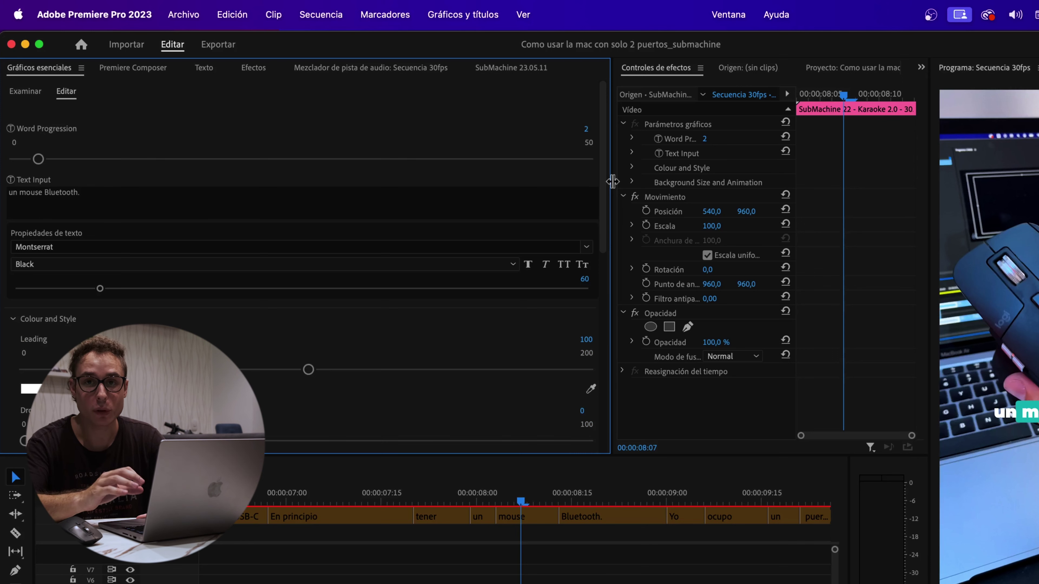
# Step: Set the "un mouse Bluetooth." subtitle's font to Poppins Bold at size 57
pyautogui.click(123, 242)
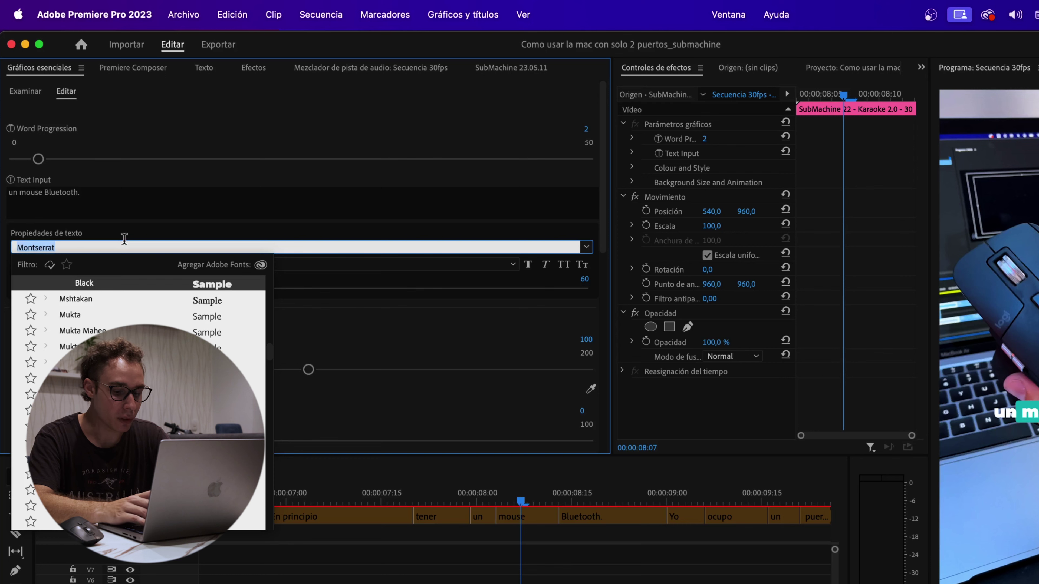
pyautogui.write('popp')
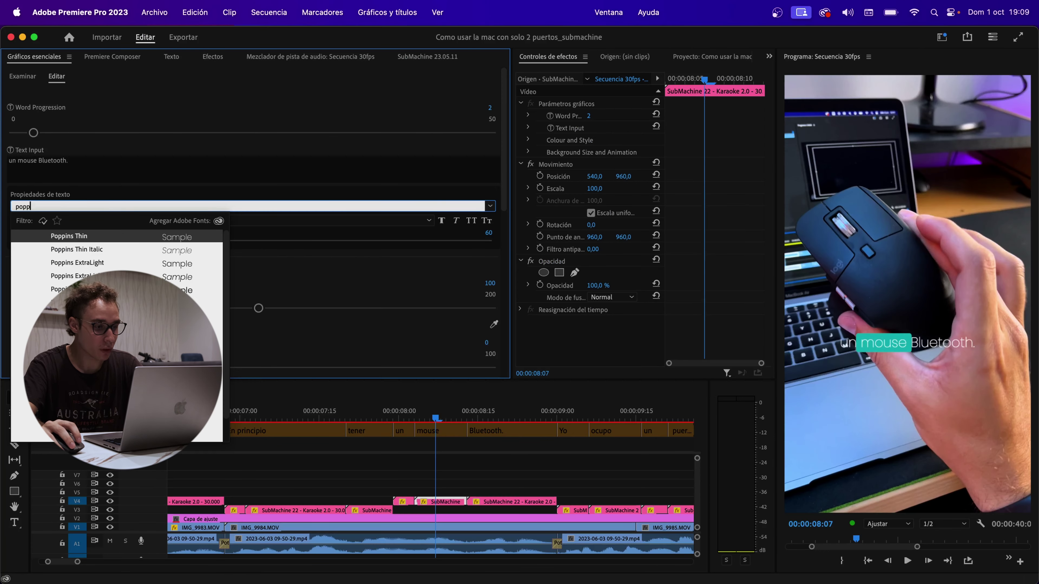
pyautogui.press('Return')
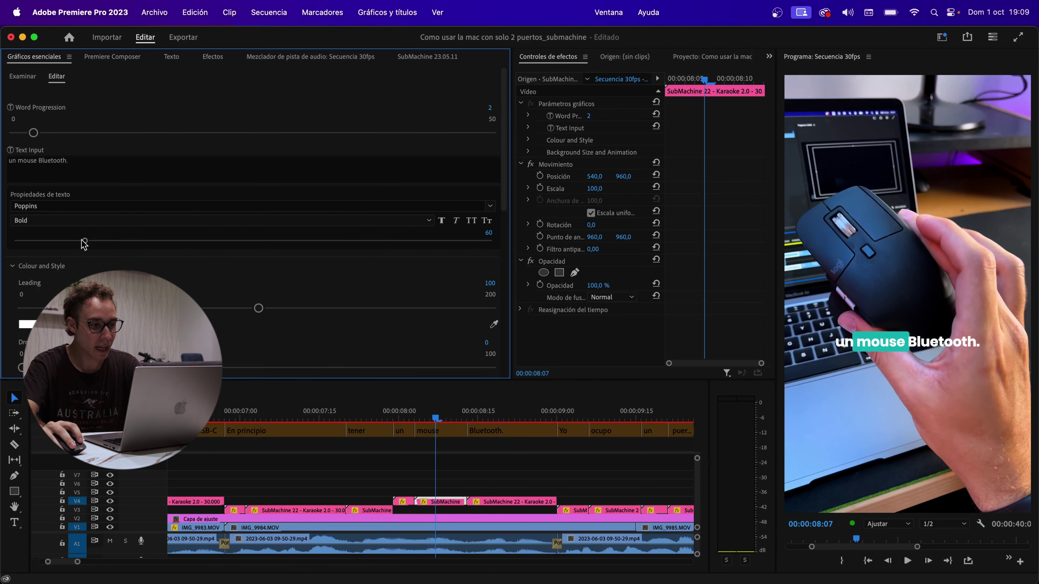
pyautogui.moveTo(82, 240); pyautogui.dragTo(80, 240)
# Step: Compare the restyled "un mouse Bluetooth." subtitle with the following phrase "Yo ocupo un puerto" on the timeline
pyautogui.click(390, 469)
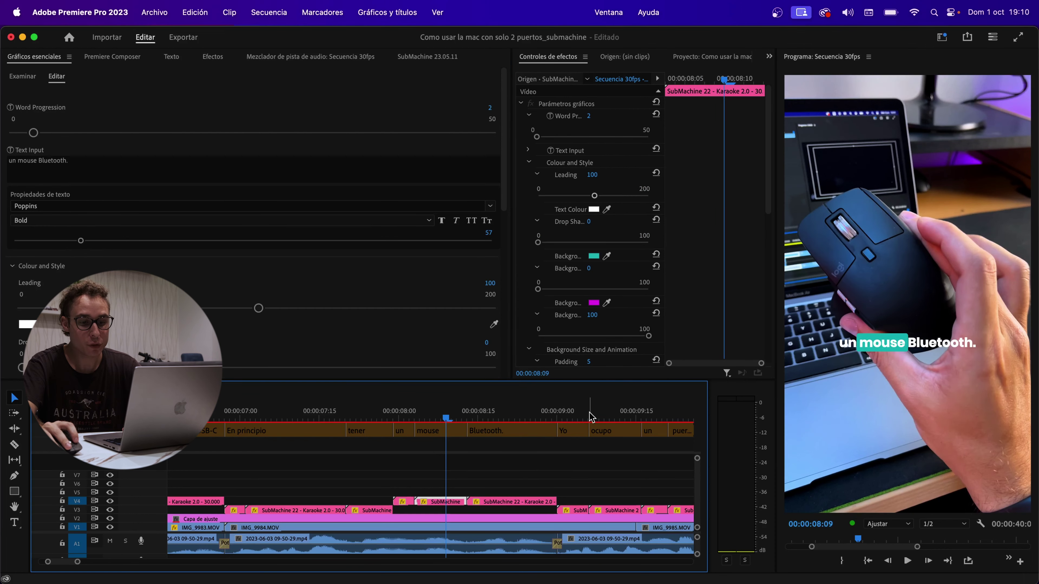
pyautogui.click(574, 413)
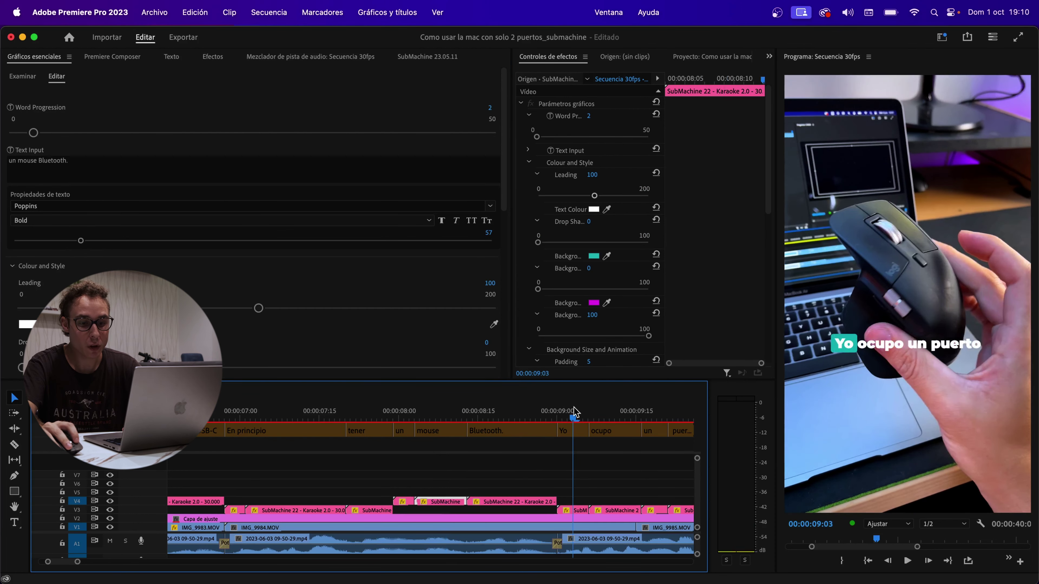
pyautogui.click(442, 413)
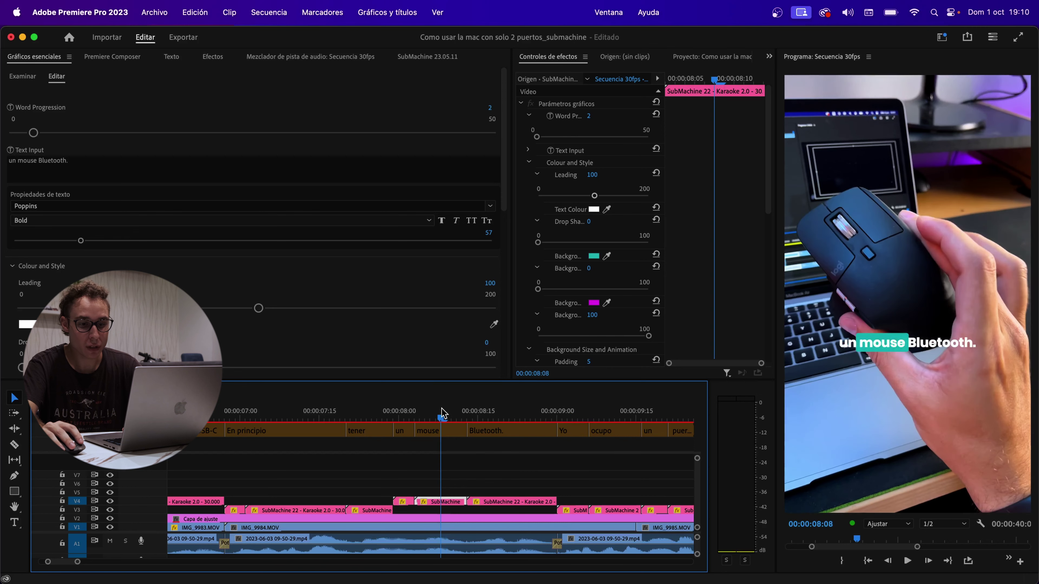
pyautogui.click(568, 413)
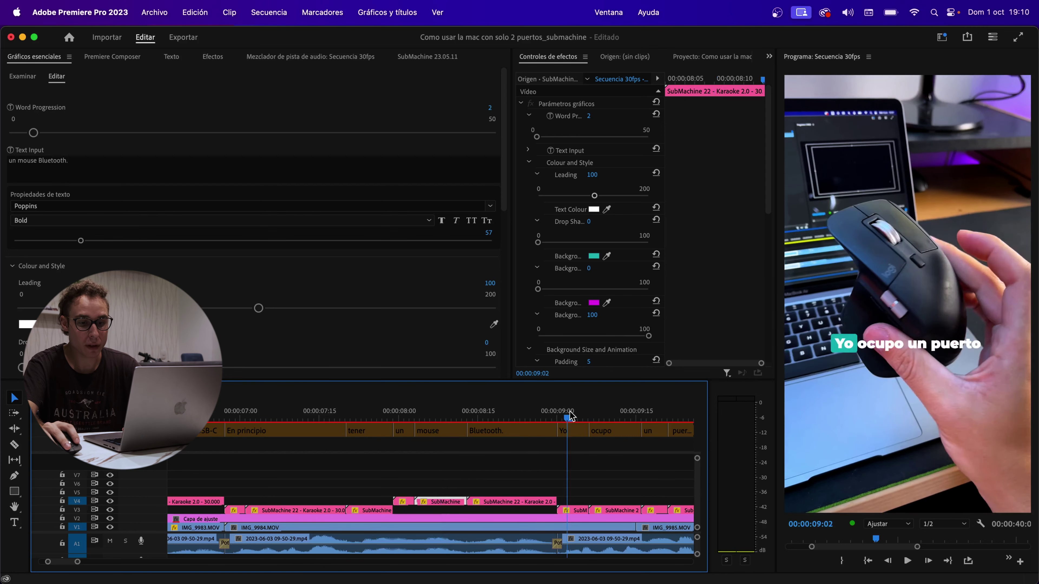
pyautogui.click(446, 415)
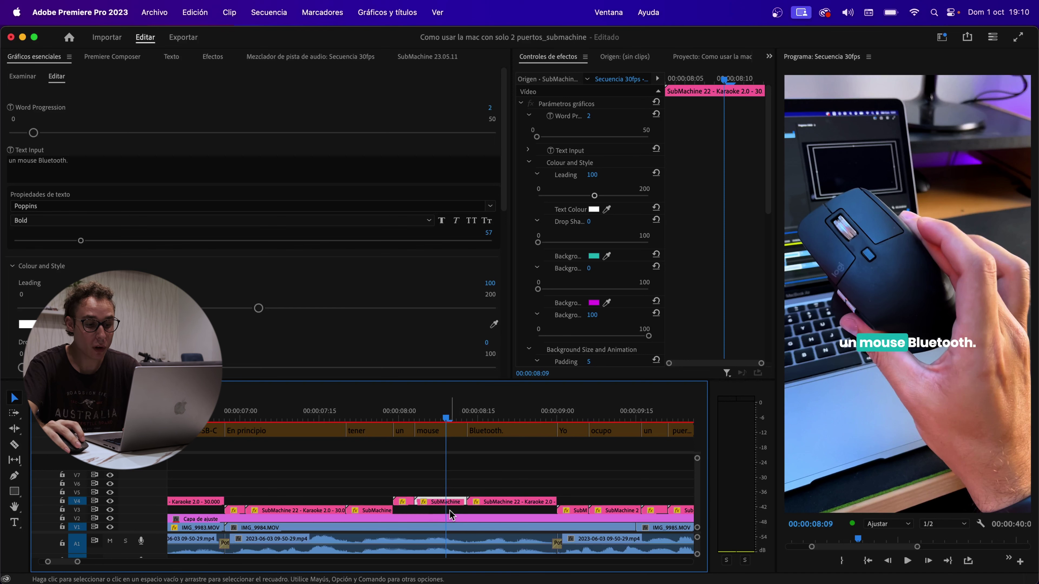
# Step: Select all subtitle clips on V3 and V4 and apply SubMachine's Sync Text & Typeface to them
pyautogui.press('\\')
pyautogui.moveTo(647, 482); pyautogui.dragTo(142, 515)
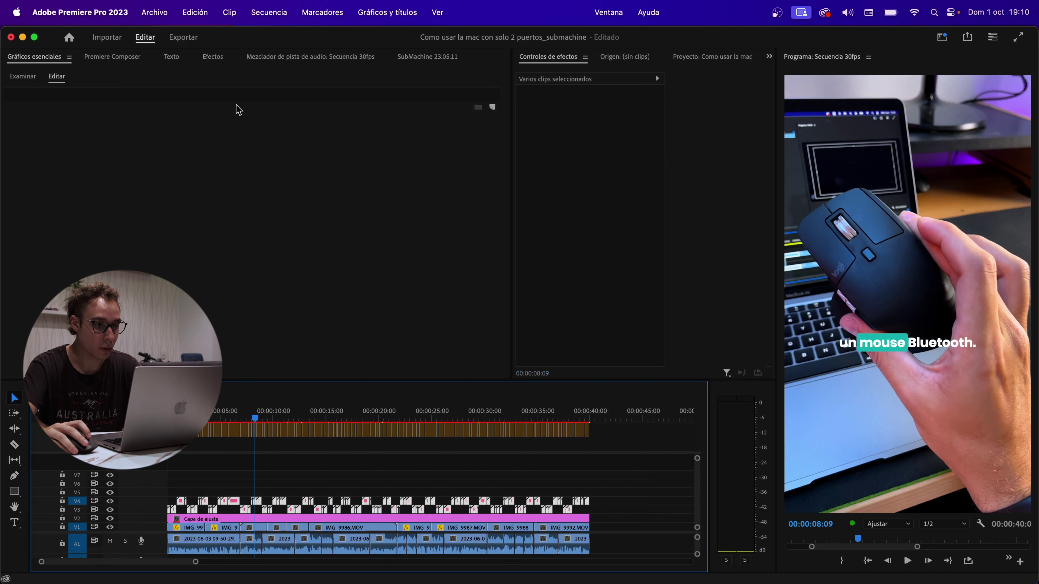
pyautogui.click(455, 57)
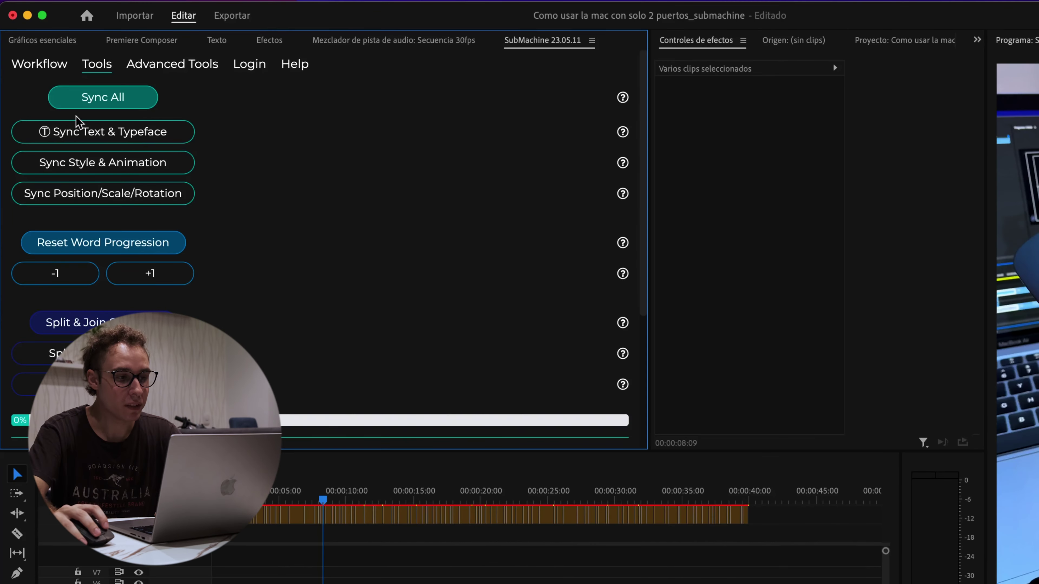
pyautogui.click(180, 135)
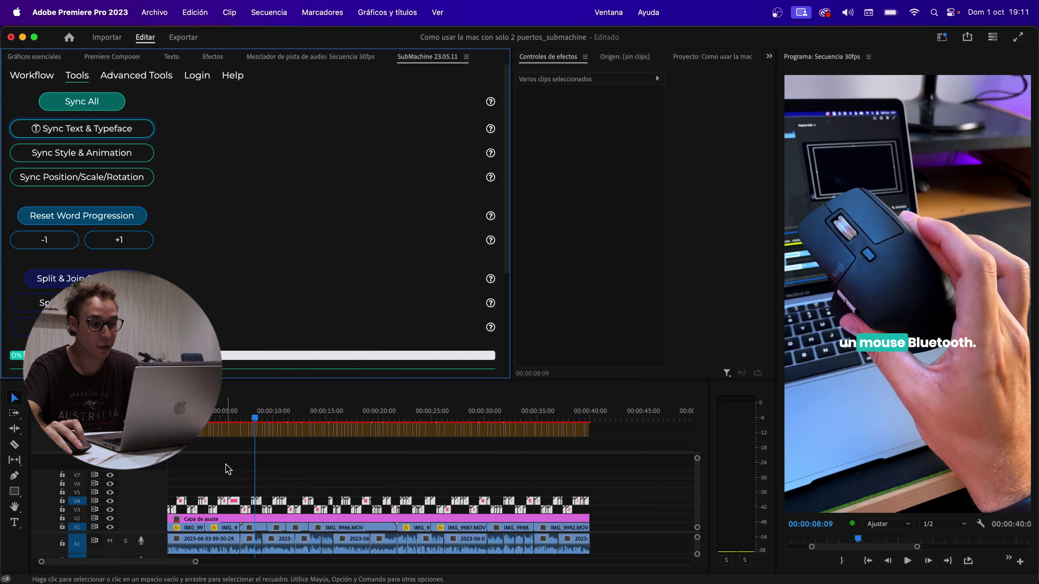
# Step: Go to the phrase "necesito el conector" and show the editable properties of its "necesito" clip in Essential Graphics
pyautogui.press('=')
pyautogui.moveTo(297, 416); pyautogui.dragTo(500, 417)
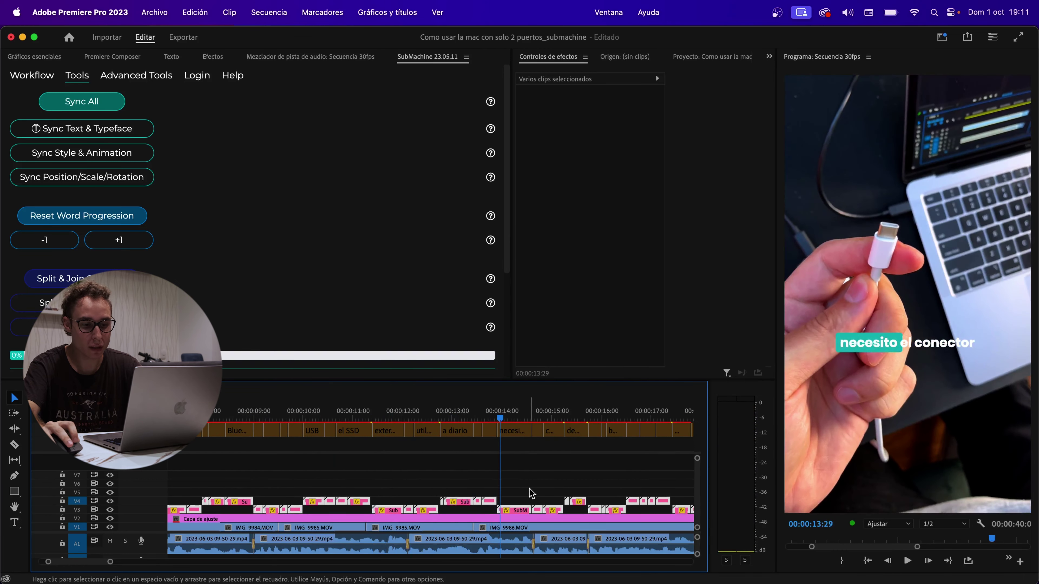
pyautogui.click(516, 510)
pyautogui.click(42, 59)
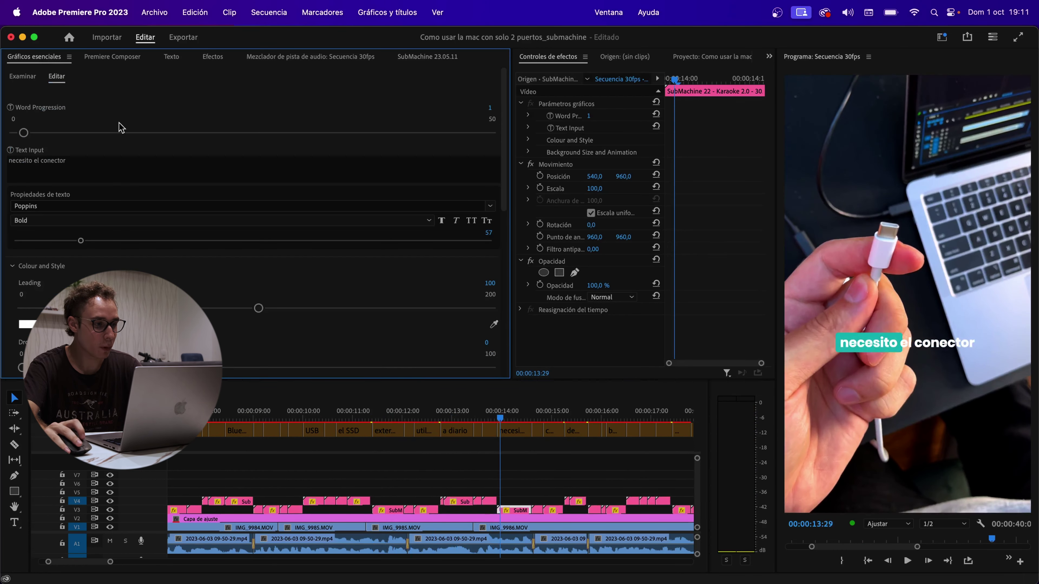
pyautogui.click(38, 207)
pyautogui.click(250, 257)
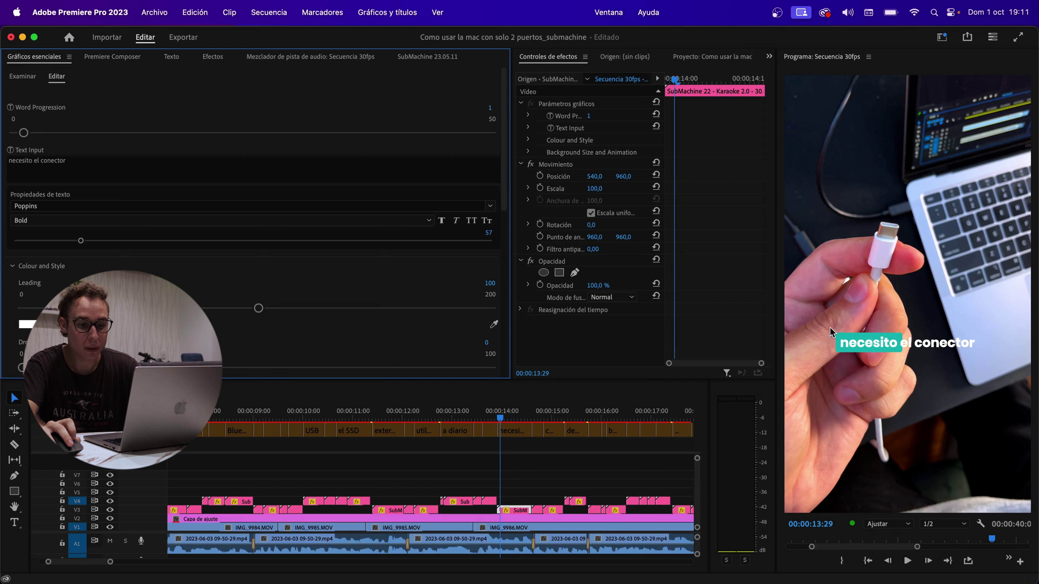
# Step: Set the subtitle's drop shadow opacity to 100 and its background fill colour to purple 9788FF
pyautogui.scroll(-5, 504, 205)
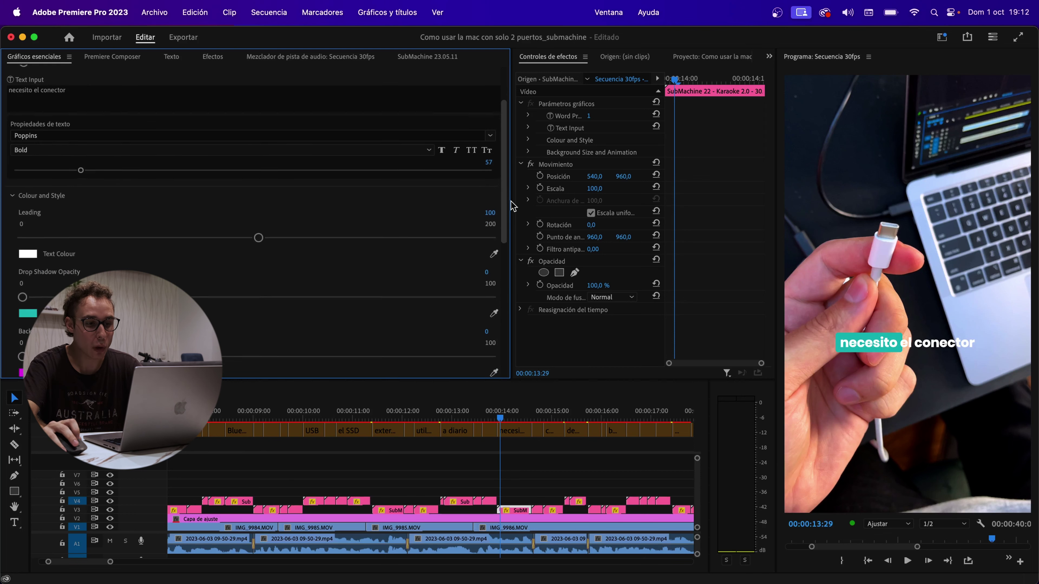
pyautogui.scroll(-2, 503, 215)
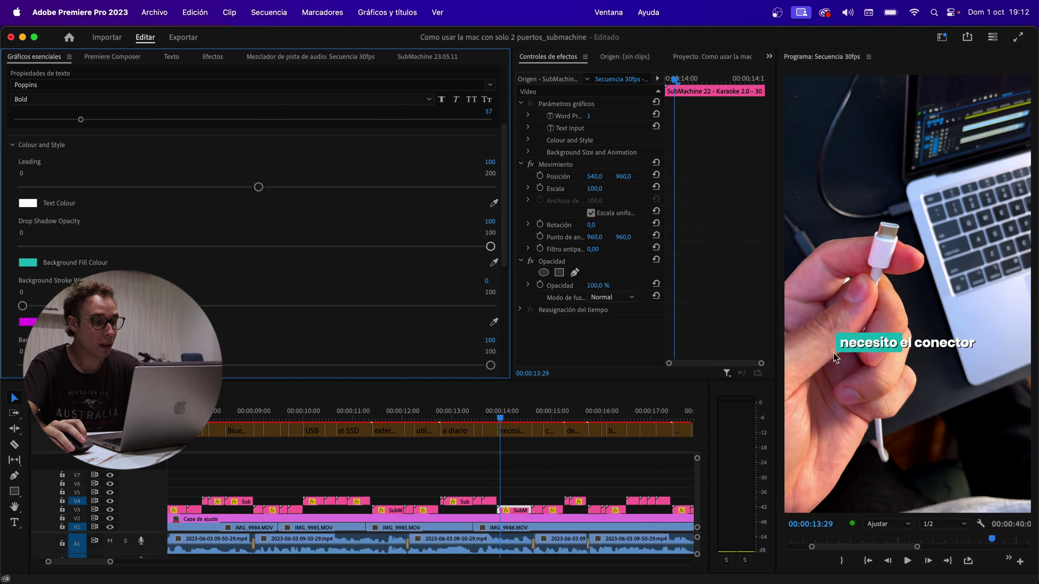
pyautogui.scroll(-3, 508, 222)
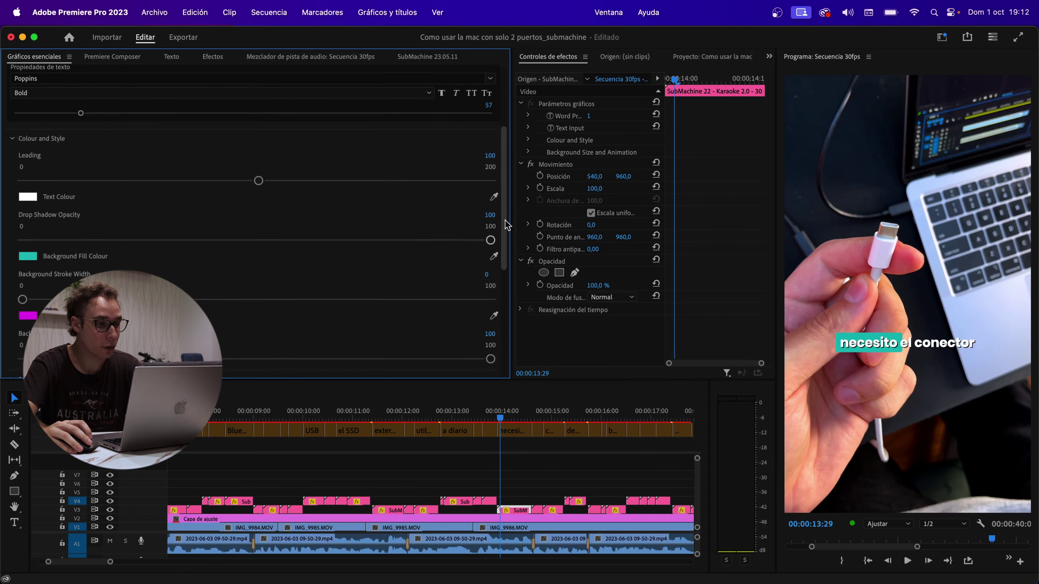
pyautogui.click(25, 213)
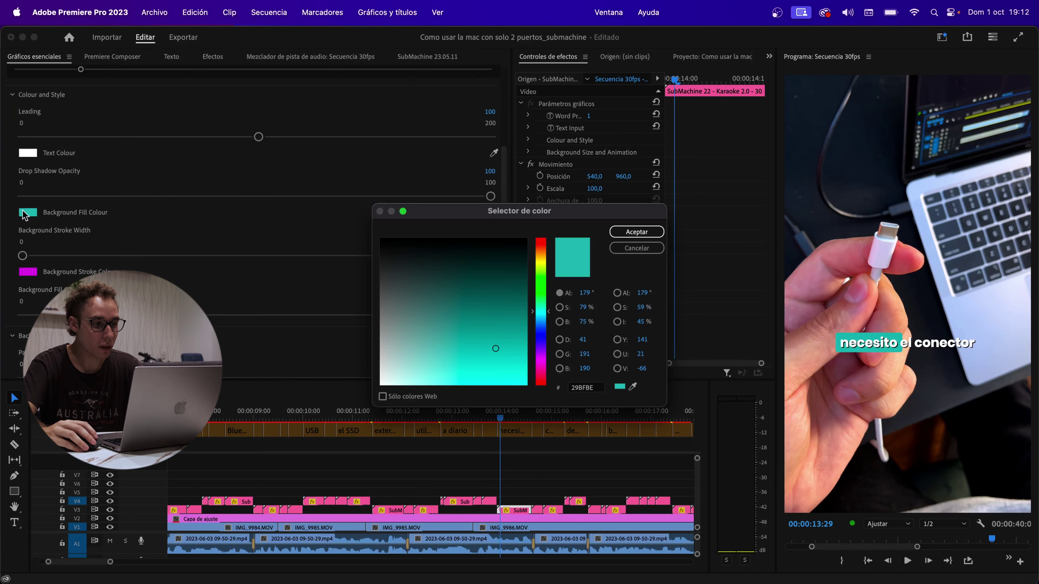
pyautogui.click(544, 339)
pyautogui.moveTo(491, 358); pyautogui.dragTo(450, 392)
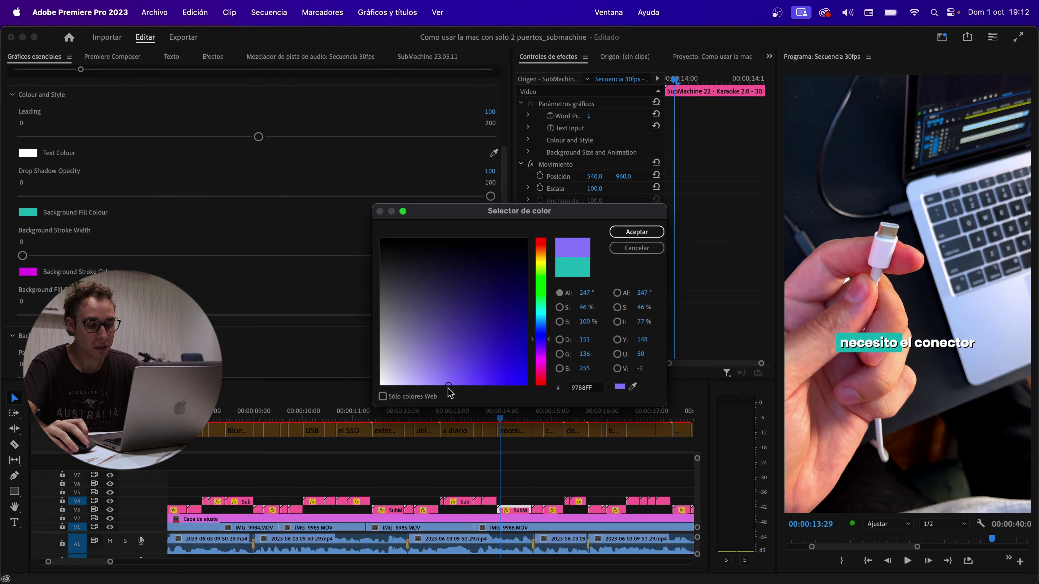
pyautogui.click(636, 233)
# Step: Set the subtitle background's padding to 1 and its roundness to 11
pyautogui.scroll(-3, 43, 258)
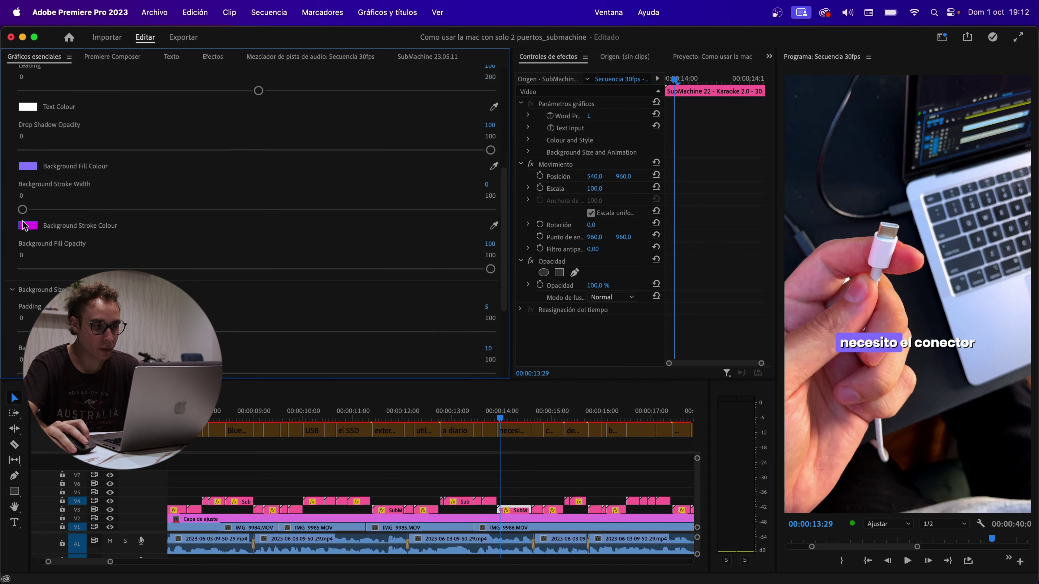
pyautogui.scroll(-1, 263, 265)
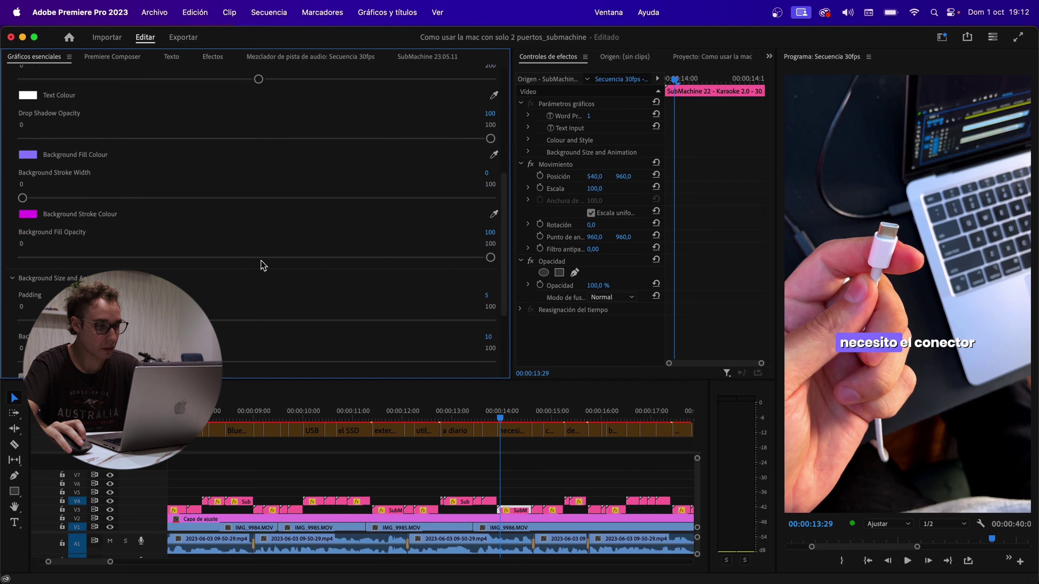
pyautogui.scroll(-10, 244, 264)
pyautogui.moveTo(413, 194); pyautogui.dragTo(204, 220)
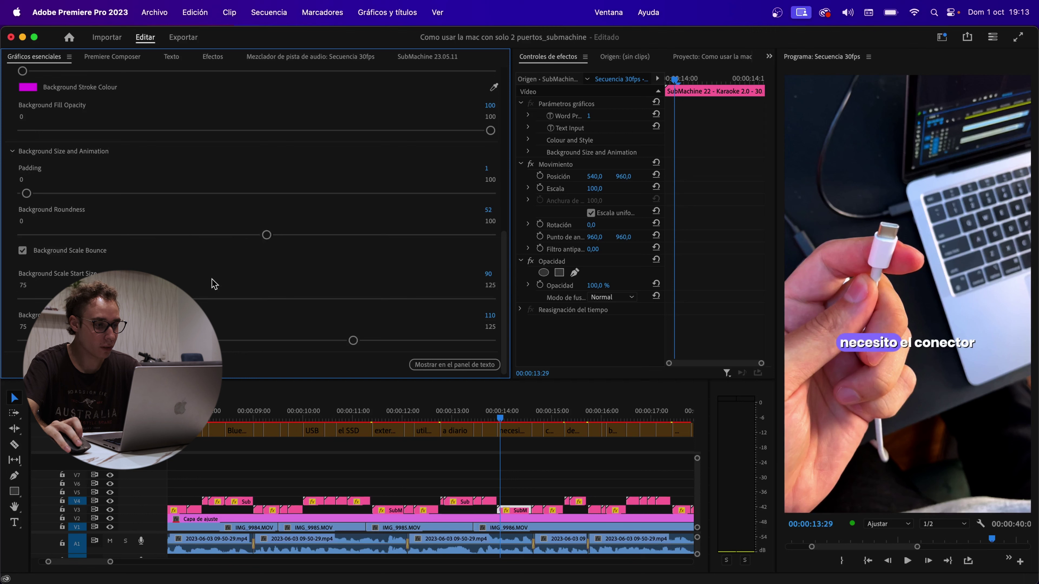
pyautogui.scroll(-1, 216, 282)
pyautogui.moveTo(267, 228); pyautogui.dragTo(72, 229)
pyautogui.scroll(-1, 516, 485)
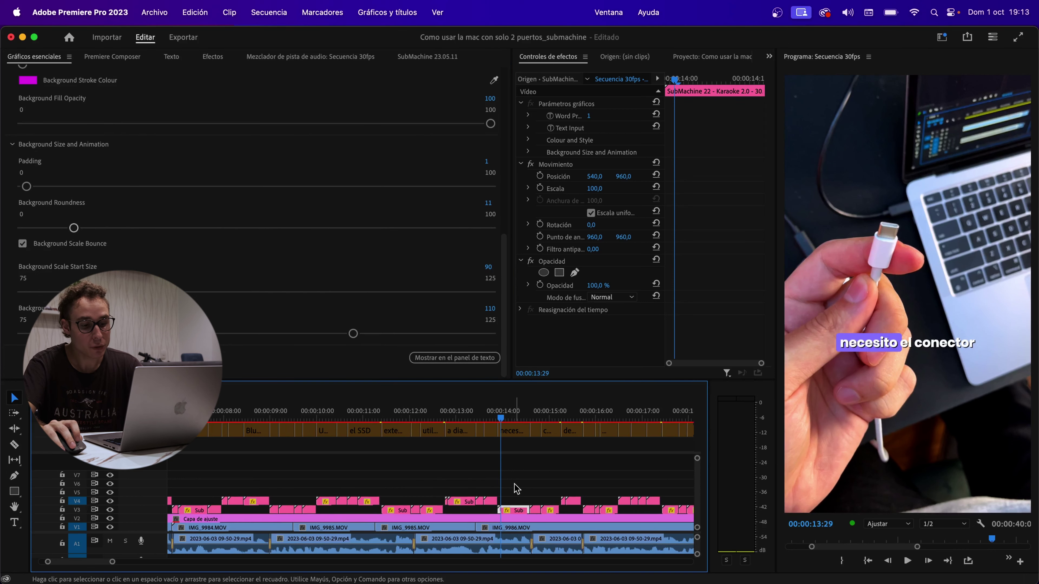
# Step: Select all subtitle clips on V3 and V4 and show SubMachine's sync tools
pyautogui.press('super+a')
pyautogui.scroll(-3, 364, 495)
pyautogui.scroll(3, 246, 482)
pyautogui.click(446, 61)
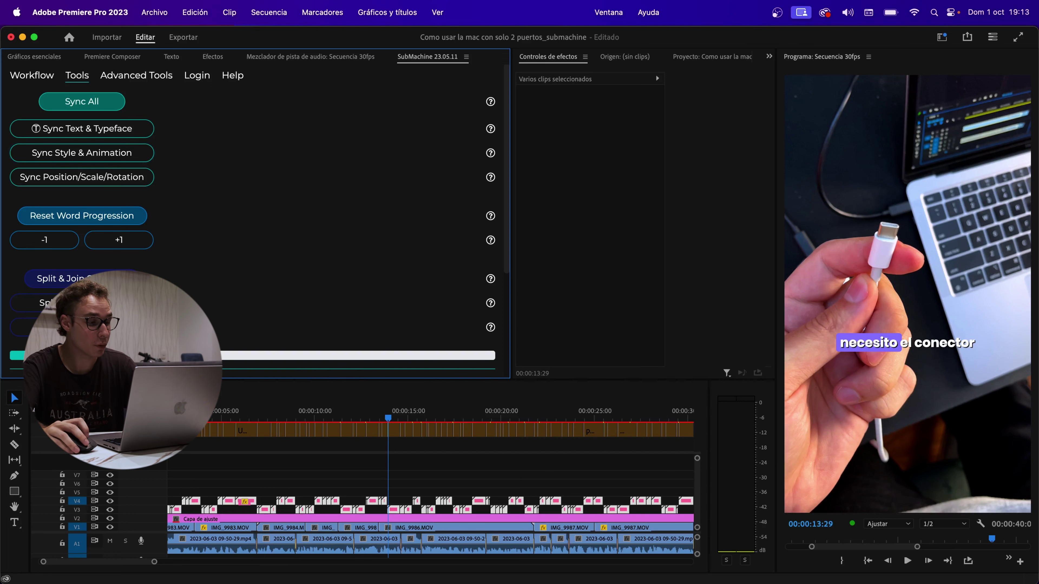
pyautogui.click(387, 441)
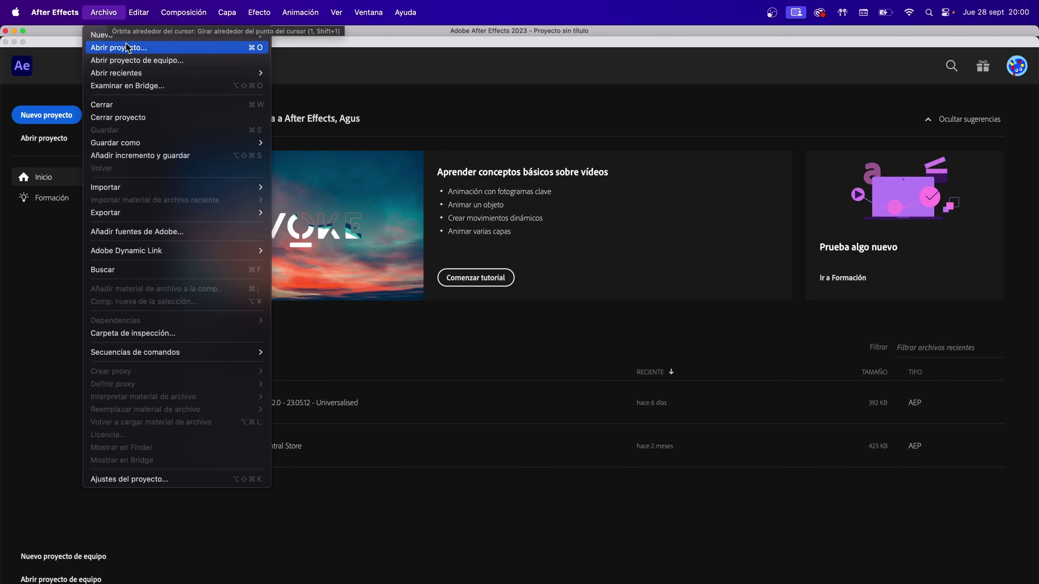
# Step: In After Effects, open SubMachine 22 - Karaoke 2.0 - 30.000.mogrt from the Karaoke 2.0 folder as a project
pyautogui.click(128, 48)
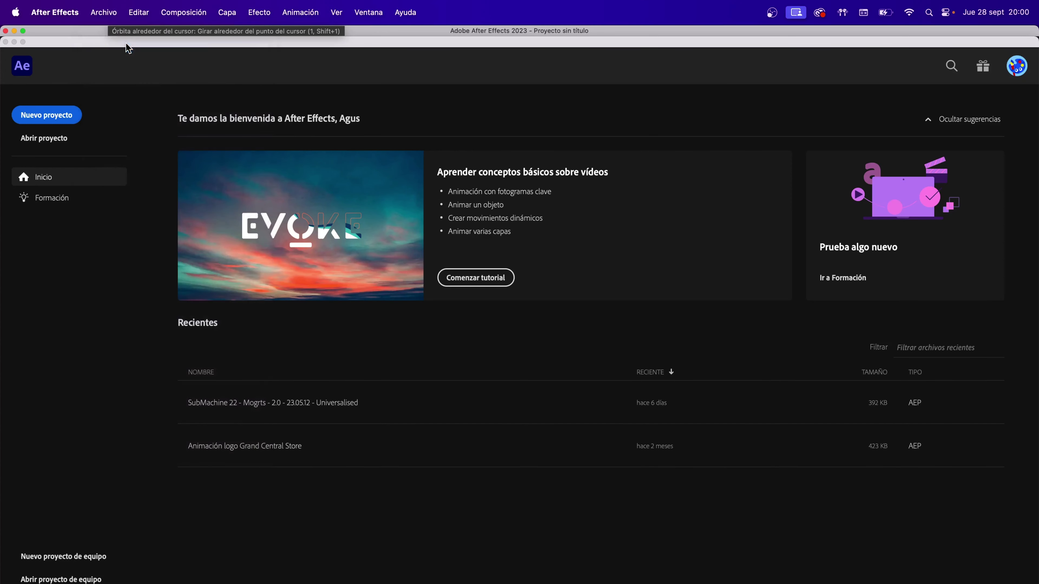
pyautogui.scroll(-3, 383, 229)
pyautogui.scroll(-1, 384, 234)
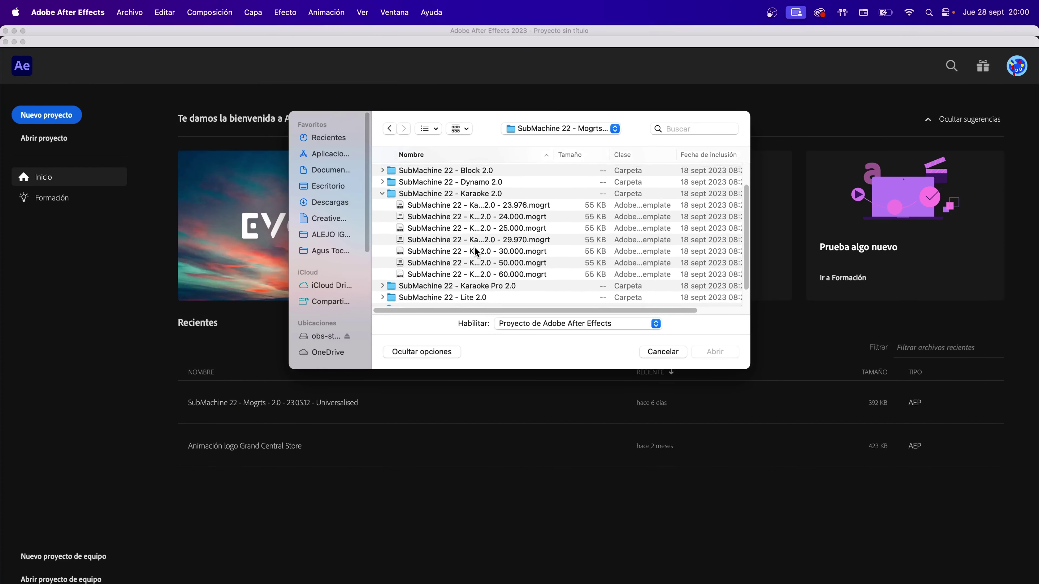
pyautogui.click(483, 252)
pyautogui.click(713, 352)
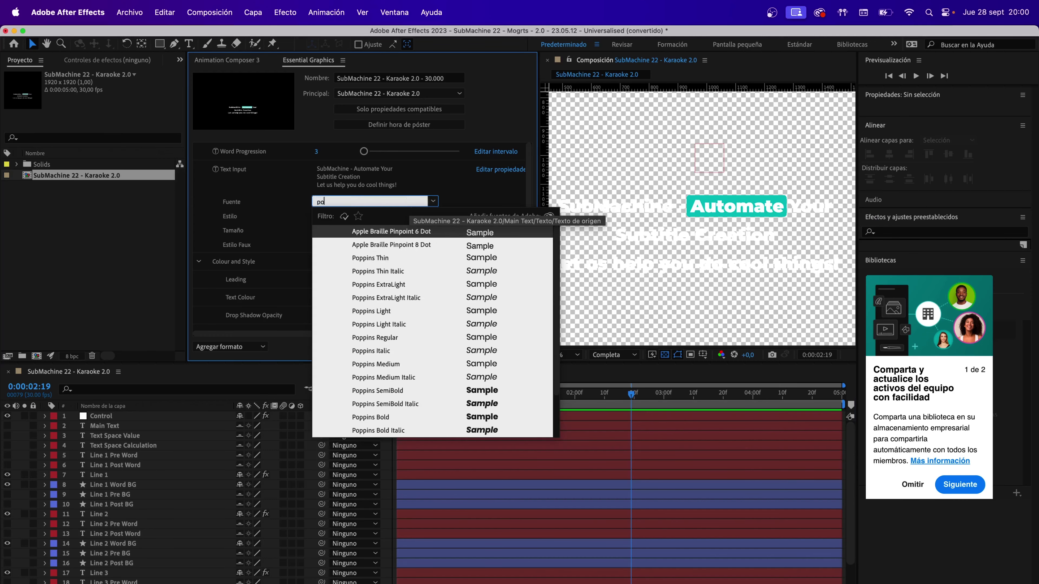
# Step: Set the Karaoke 2.0 template's Text Input font to Poppins Bold in Essential Graphics
pyautogui.write('popp')
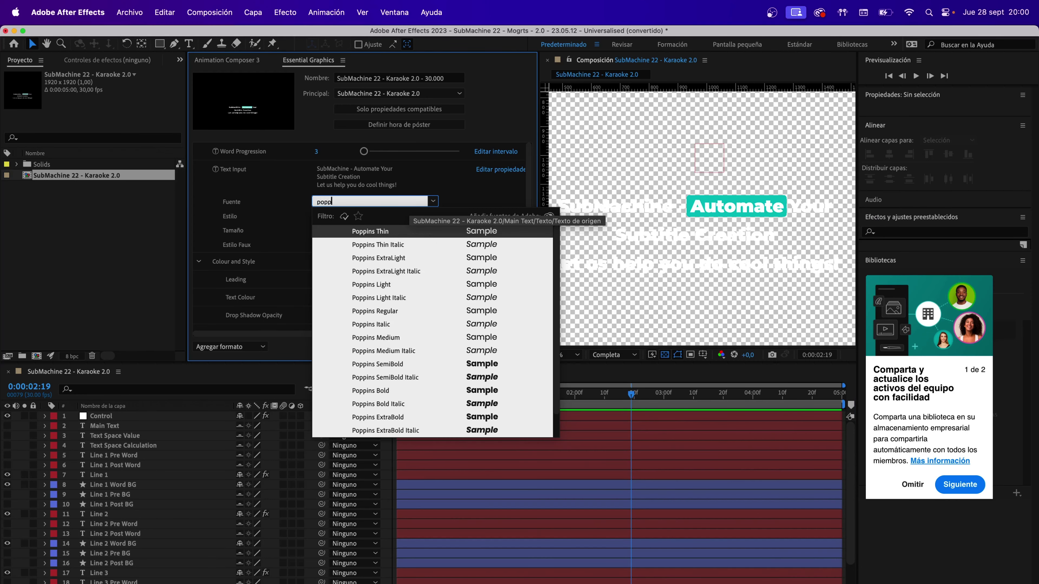
pyautogui.click(402, 392)
pyautogui.click(502, 351)
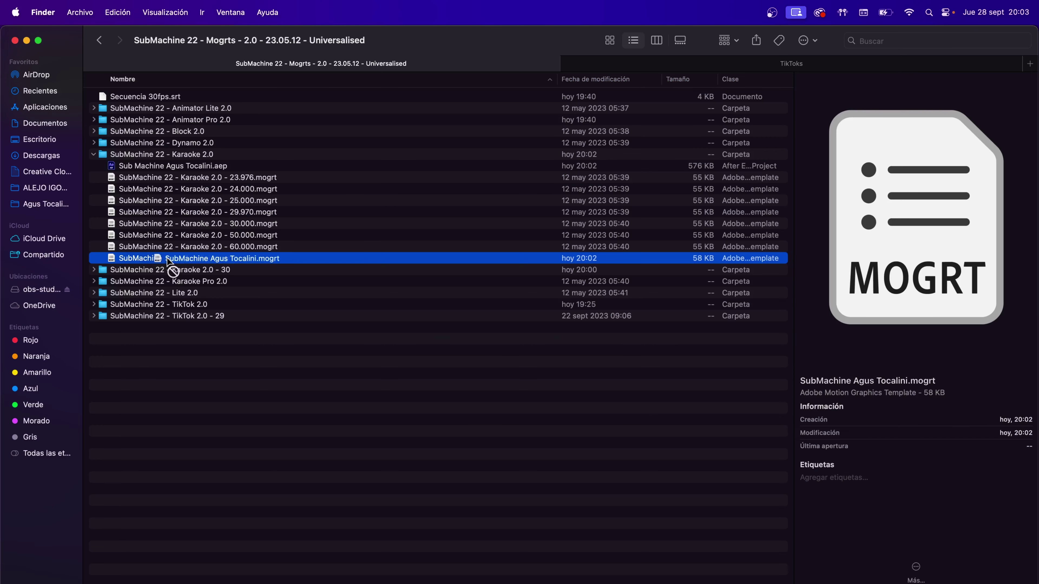
# Step: Switch to Premiere Pro, load the customised .mogrt from the Karaoke 2.0 folder as SubMachine's Mogrt file, and create the subtitles
pyautogui.hotkey('ctrl', 'Right')
pyautogui.moveTo(170, 262); pyautogui.dragTo(125, 152)
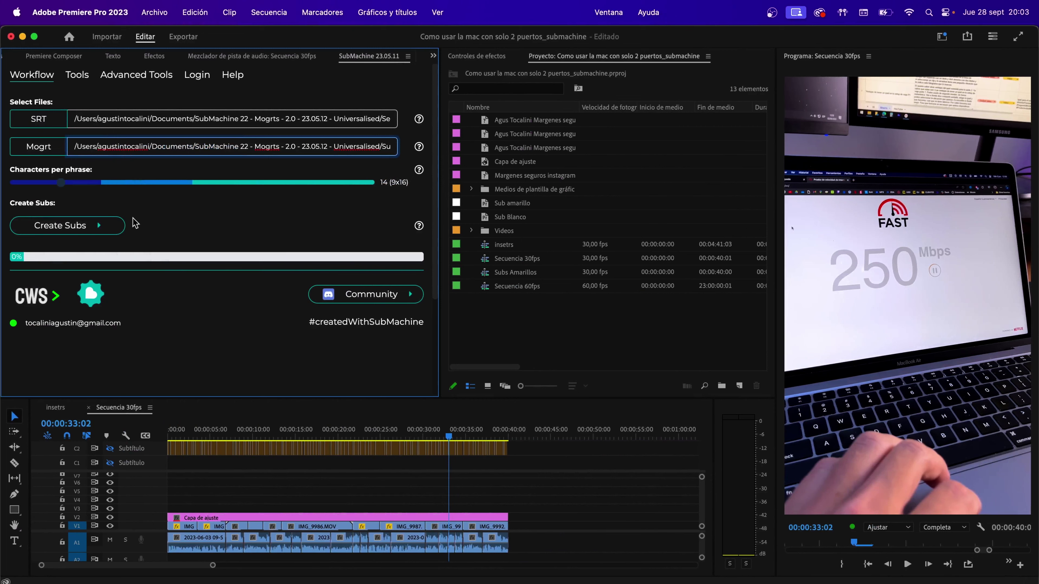
pyautogui.click(122, 225)
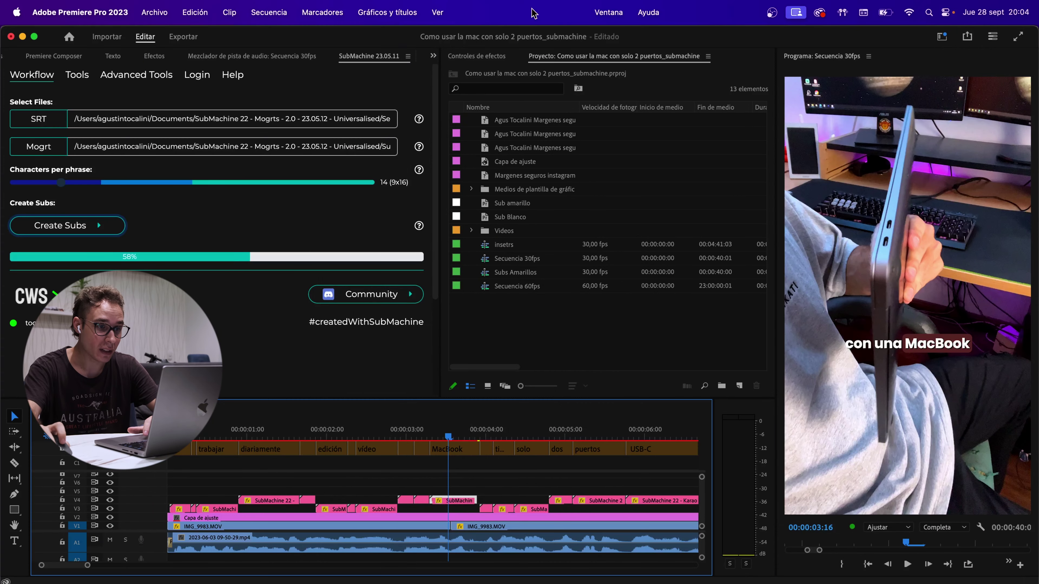
# Step: Set the "MacBook" subtitle clip's scale to 77,9 and its position to 540, 1134, then select its Motion effect
pyautogui.click(495, 56)
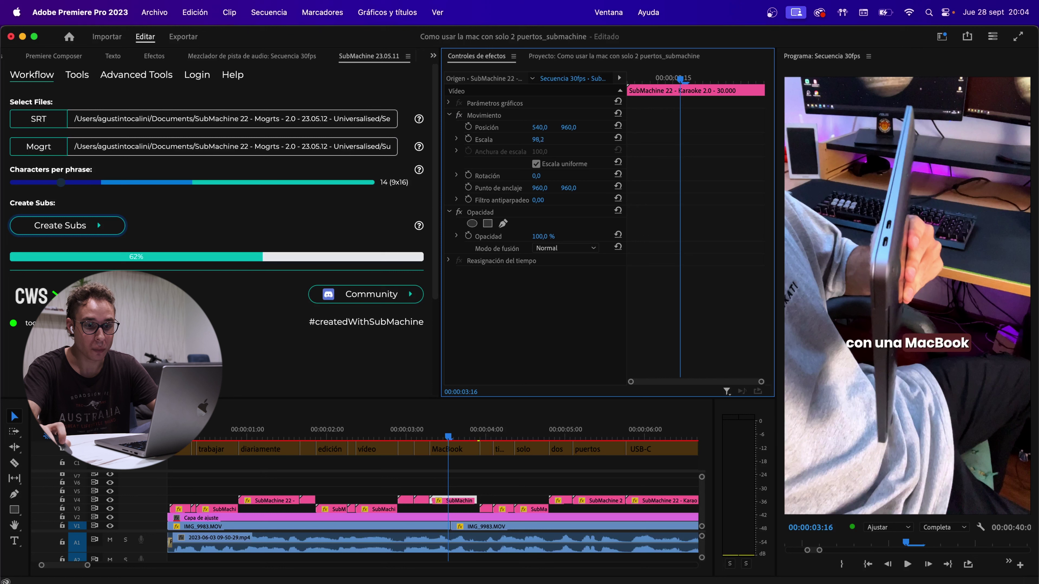
pyautogui.moveTo(538, 139); pyautogui.dragTo(556, 128)
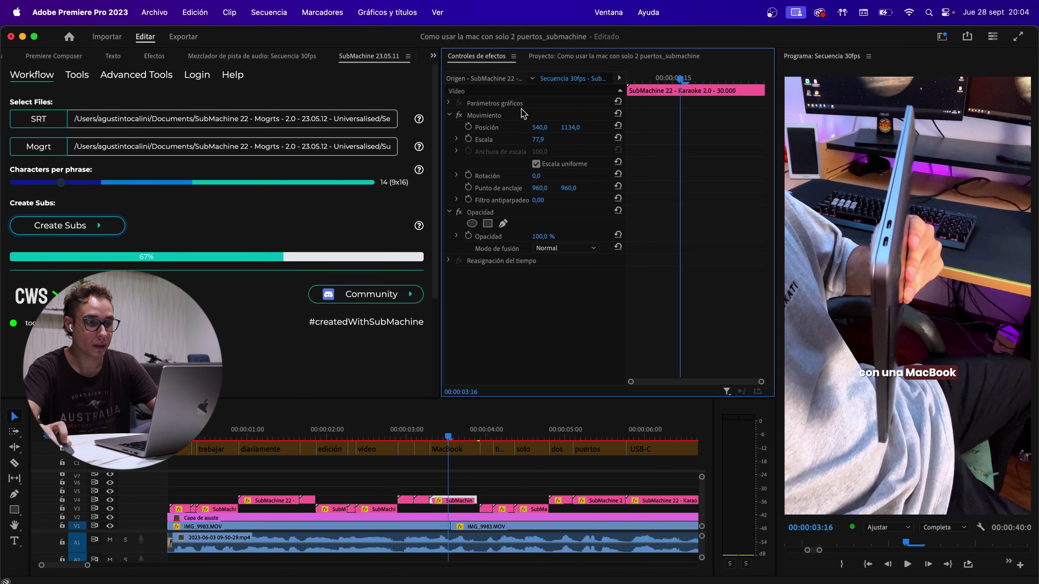
pyautogui.click(502, 116)
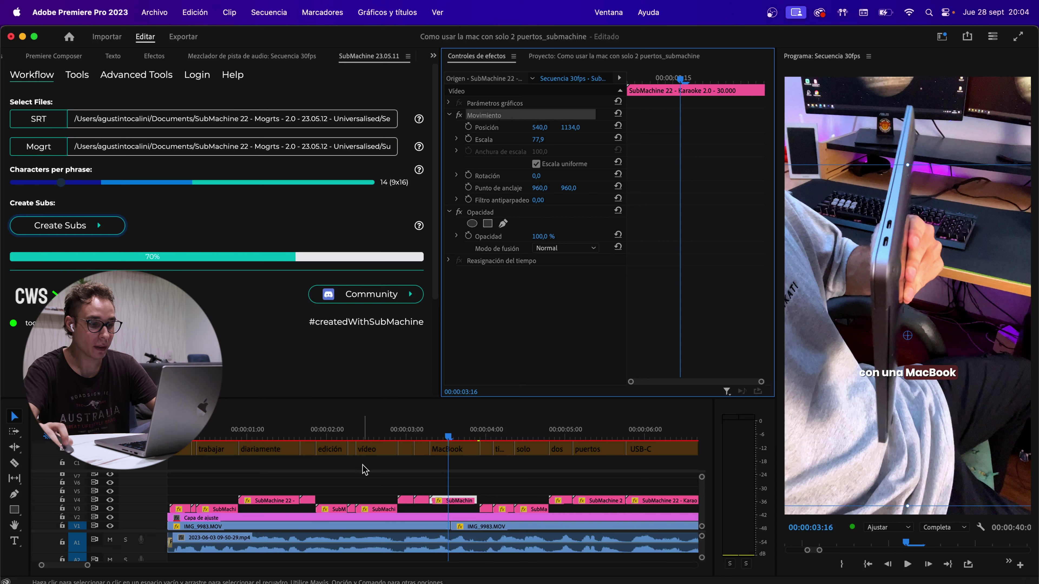
# Step: Play back the Karaoke subtitles and load SubMachine 22 - TikTok 2.0 - 30.000.mogrt from Finder as SubMachine's Mogrt file
pyautogui.scroll(-5, 353, 489)
pyautogui.moveTo(465, 475); pyautogui.dragTo(155, 510)
pyautogui.press('space')
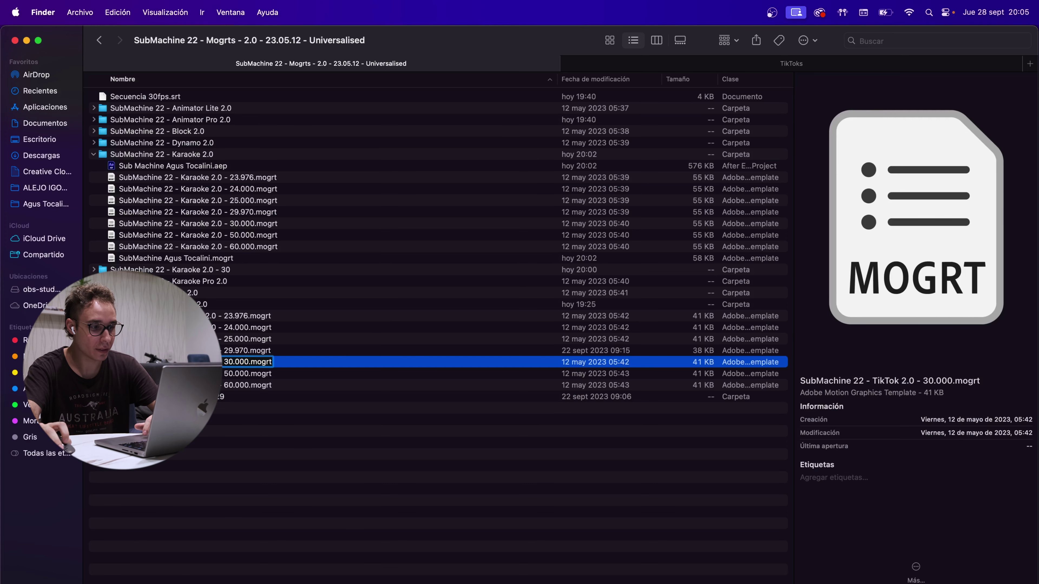
pyautogui.moveTo(245, 362); pyautogui.dragTo(136, 153)
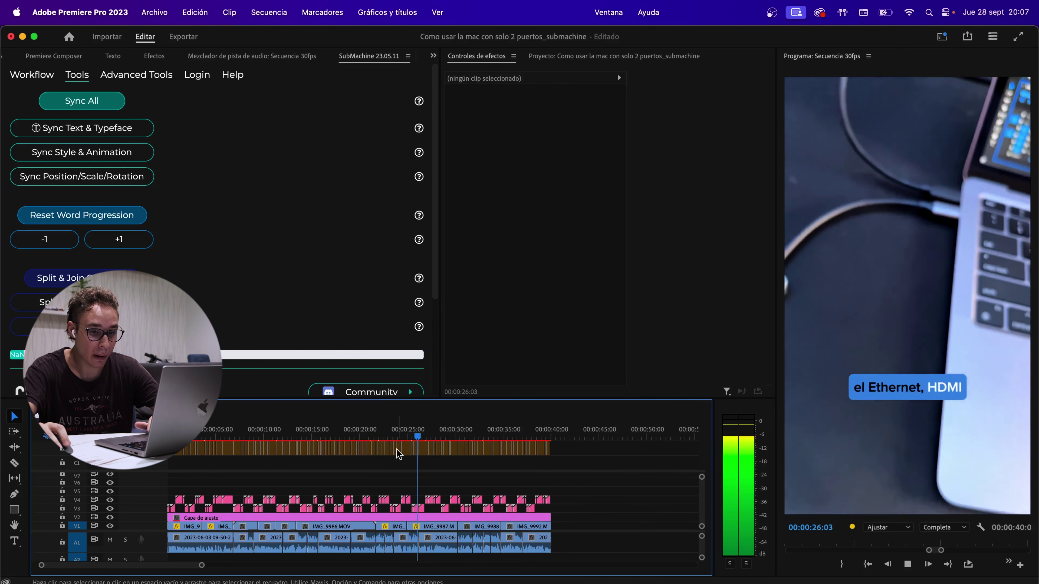
# Step: Set the Program monitor's playback resolution to 1/2 and play back the TikTok-style subtitles
pyautogui.press('space')
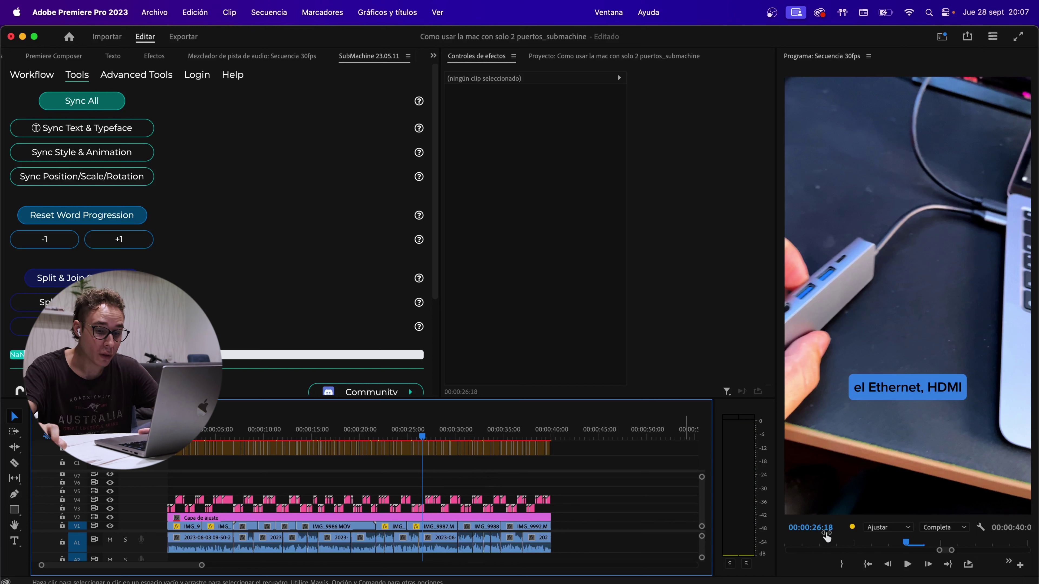
pyautogui.moveTo(278, 486); pyautogui.dragTo(568, 507)
pyautogui.click(546, 478)
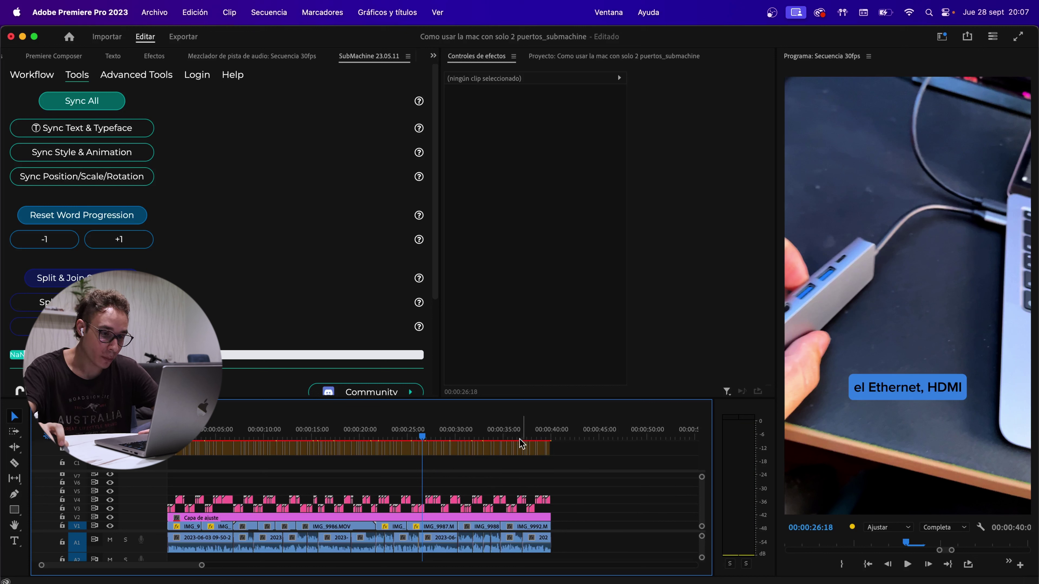
pyautogui.scroll(3, 572, 510)
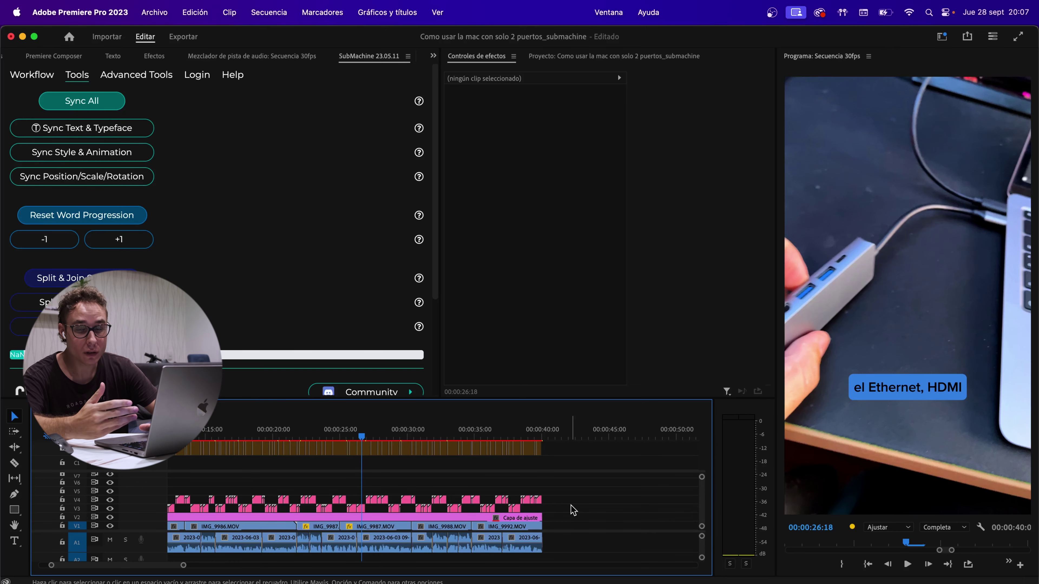
pyautogui.click(942, 530)
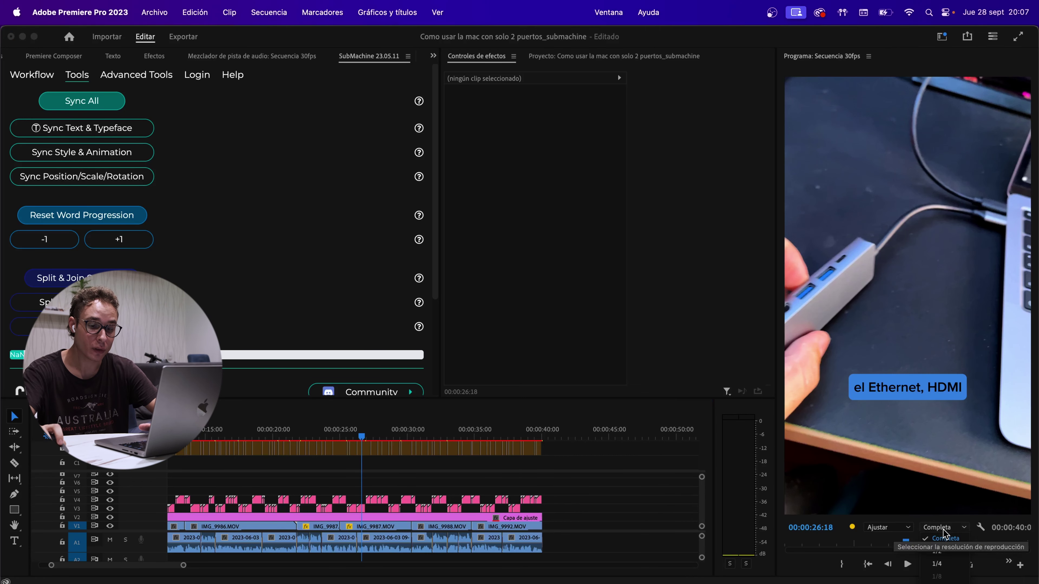
pyautogui.click(941, 528)
pyautogui.press('space')
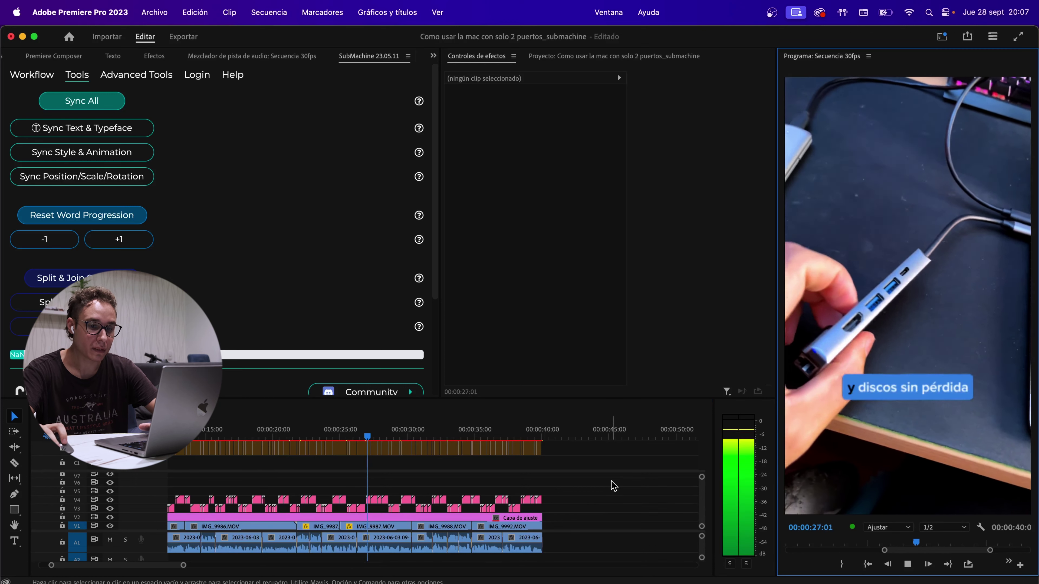
pyautogui.press('space')
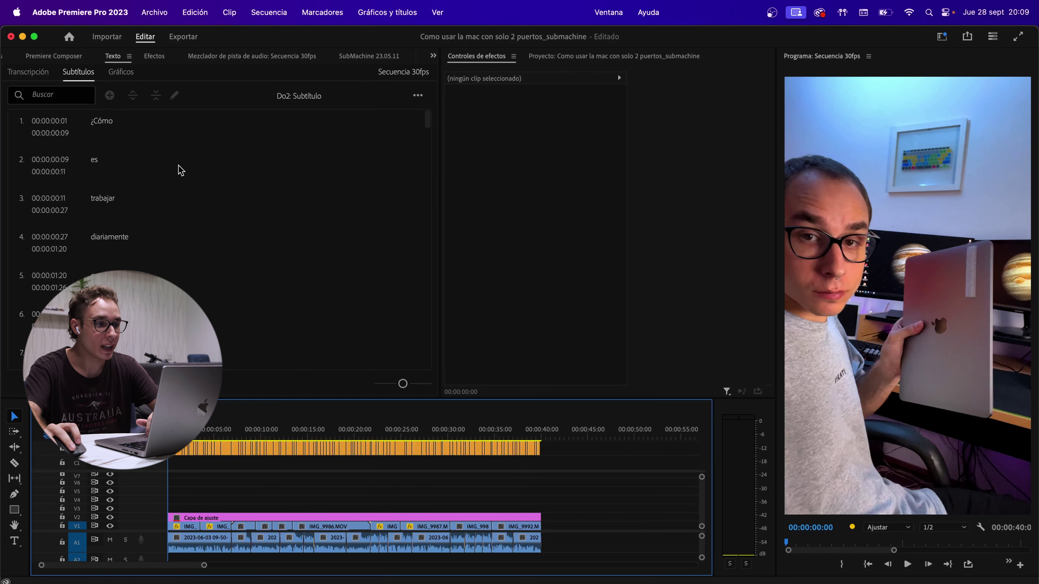
# Step: Look through the sequence's subtitle list to check how the words are split, selecting the "En principio" subtitle
pyautogui.scroll(-8, 181, 170)
pyautogui.scroll(-14, 142, 246)
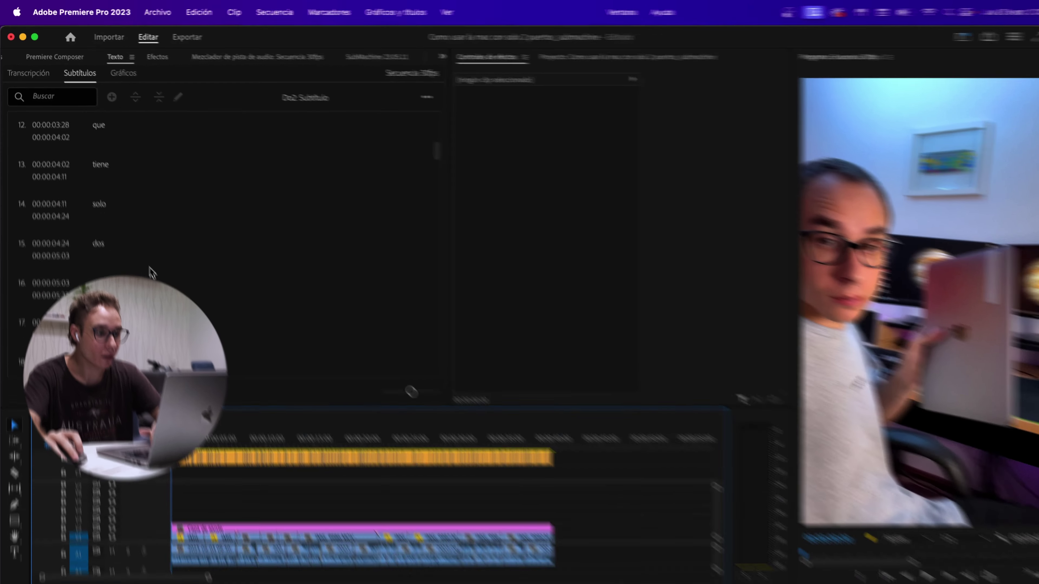
pyautogui.scroll(-5, 150, 272)
pyautogui.click(120, 313)
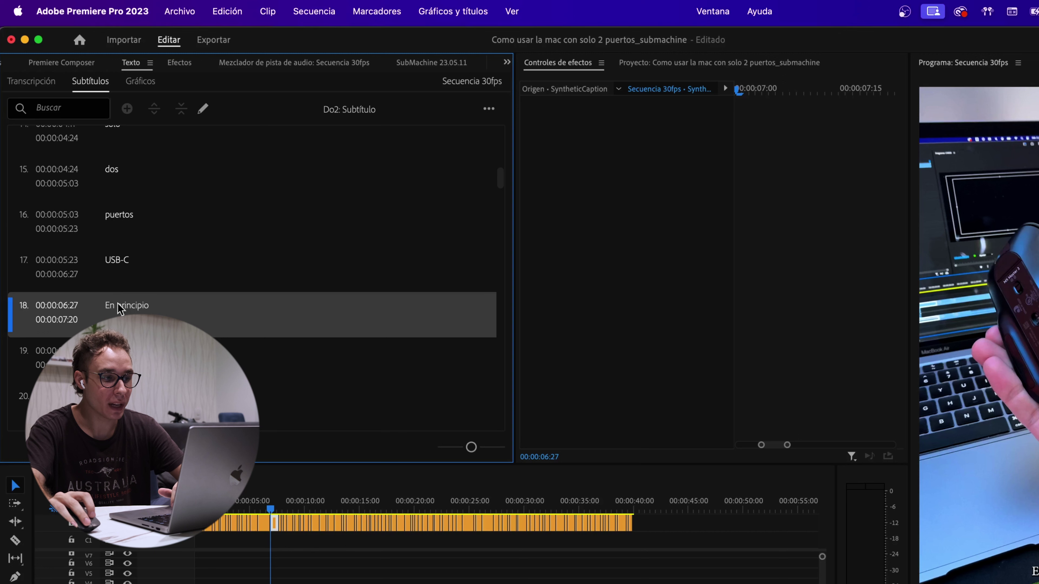
pyautogui.scroll(-2, 136, 298)
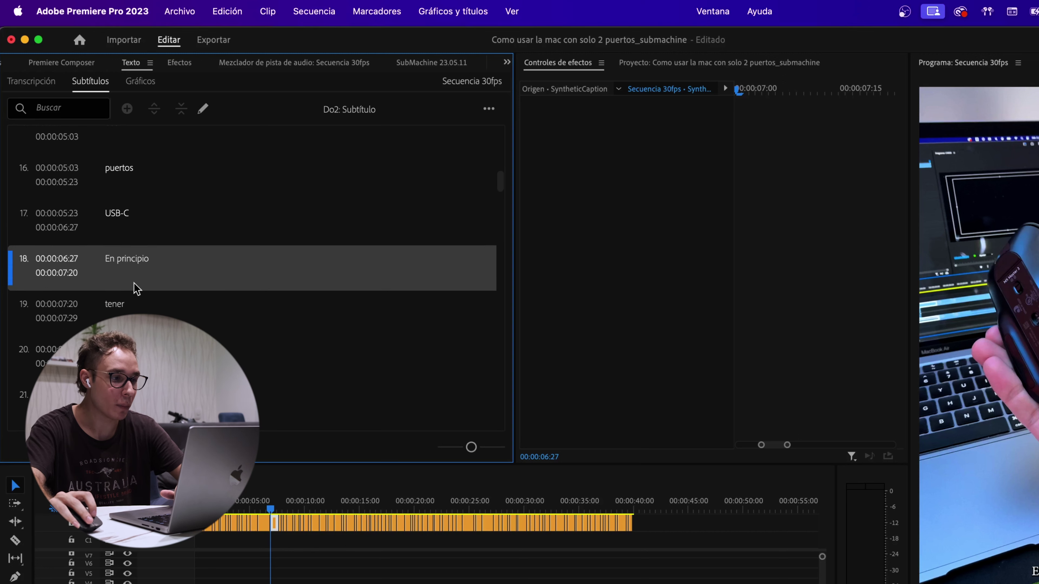
pyautogui.scroll(-20, 139, 276)
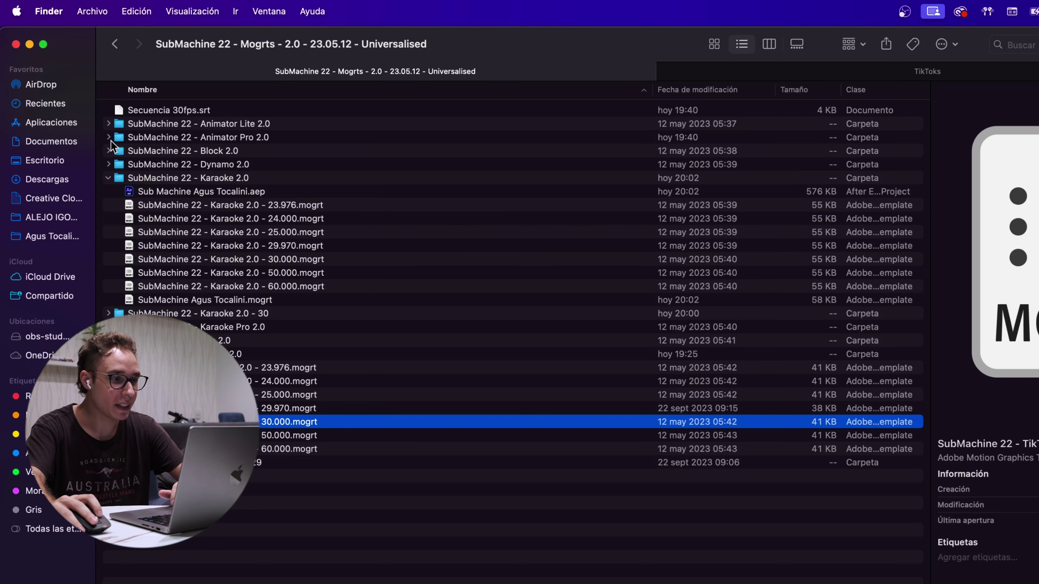
# Step: Load SubMachine 22 - Animator Pro 2.0 - 30.000.mogrt from Finder into SubMachine and create the subtitles with 1 character per phrase
pyautogui.click(109, 138)
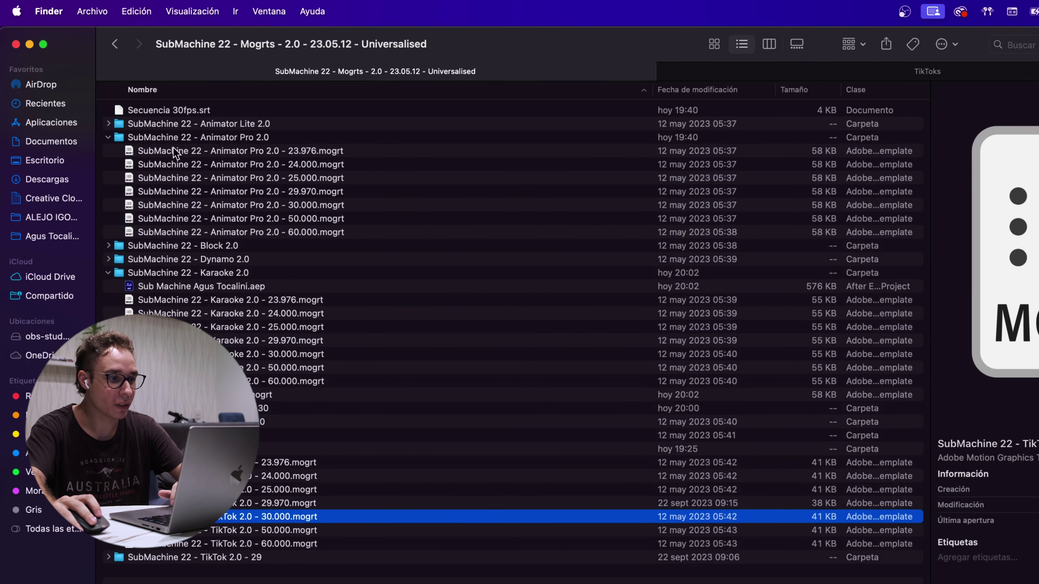
pyautogui.click(224, 139)
pyautogui.moveTo(241, 205); pyautogui.dragTo(190, 175)
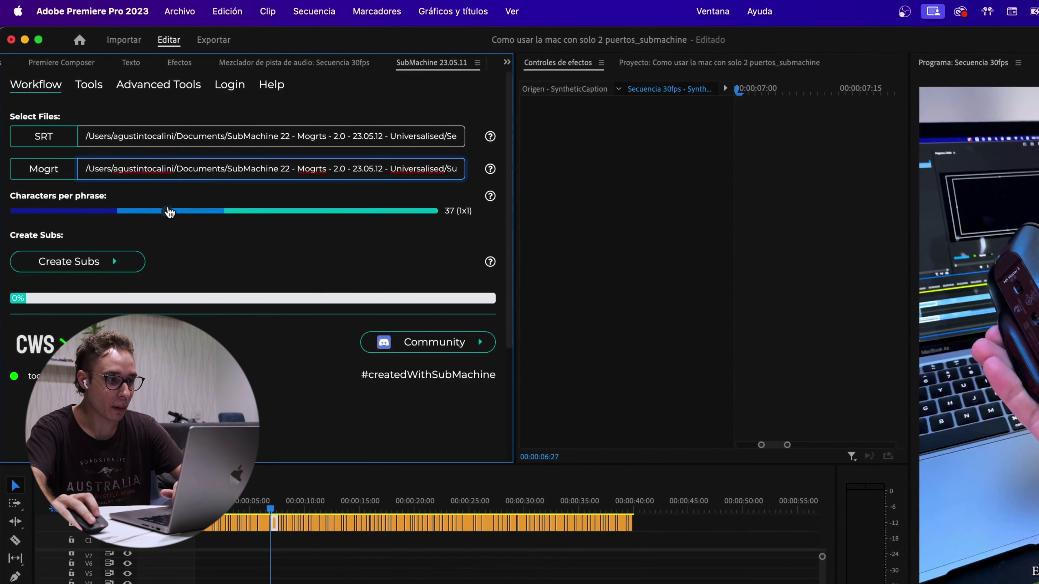
pyautogui.moveTo(167, 211); pyautogui.dragTo(9, 214)
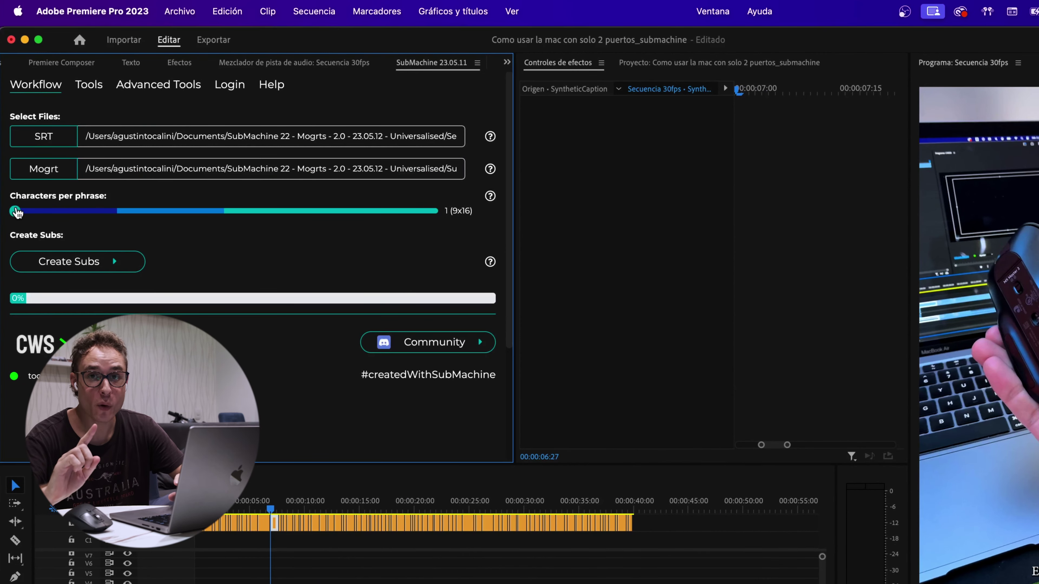
pyautogui.click(70, 261)
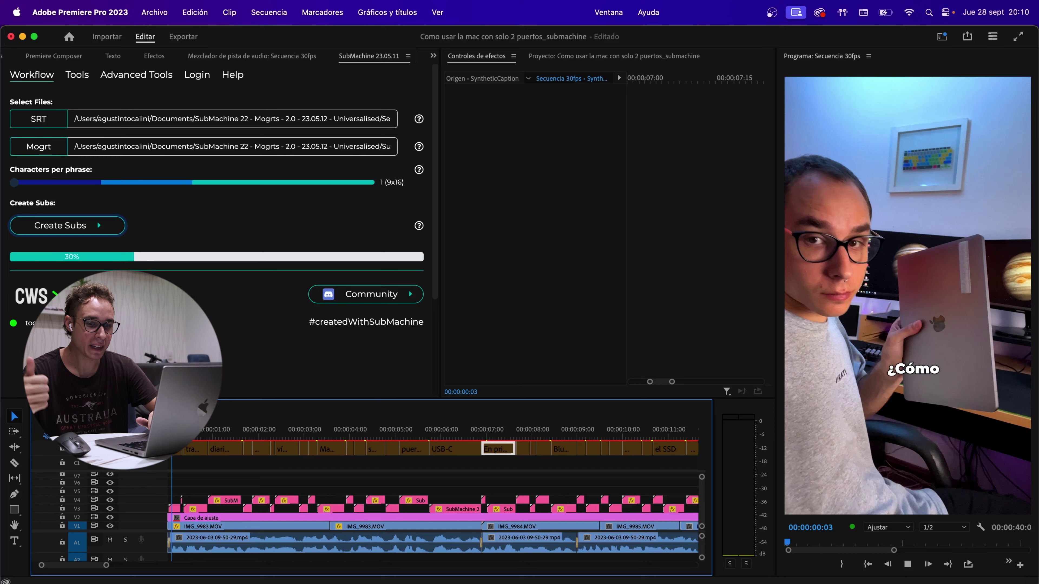